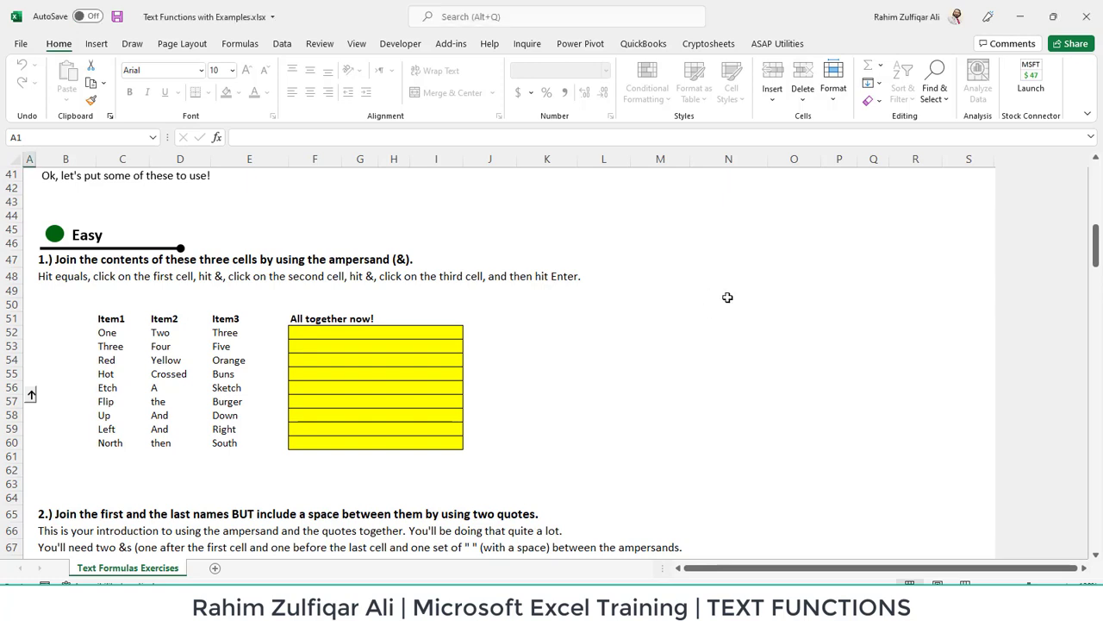
- Enter the formula =C52&D52&E52 in F52 to join the first row's three items
left_click(385, 335)
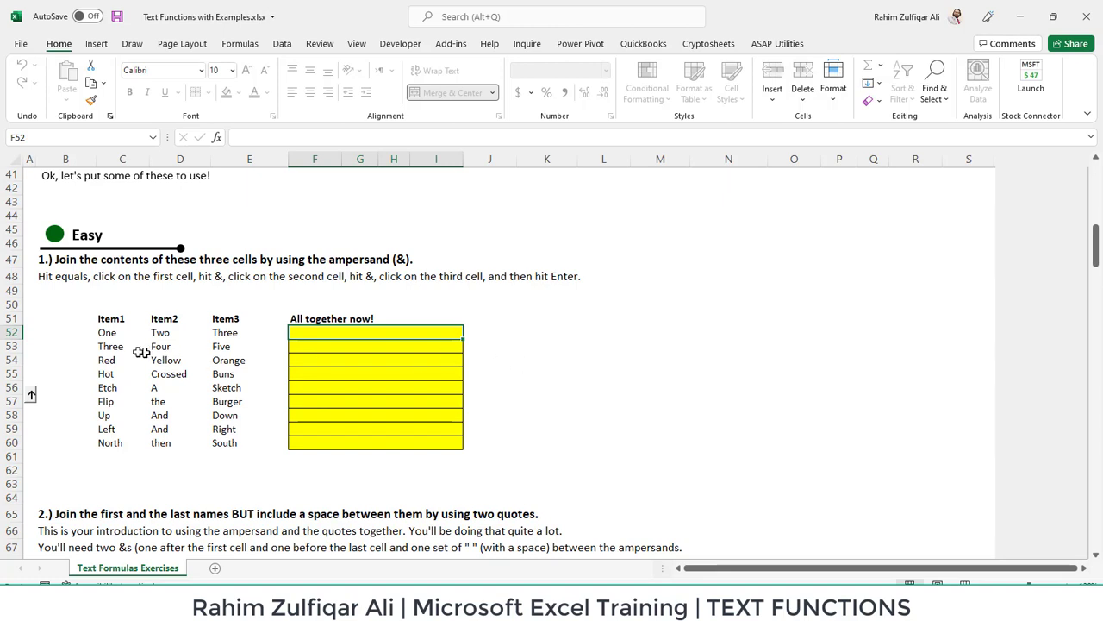
left_click_drag(103, 333, 110, 443)
left_click_drag(176, 339, 174, 444)
left_click_drag(238, 338, 250, 457)
left_click(325, 335)
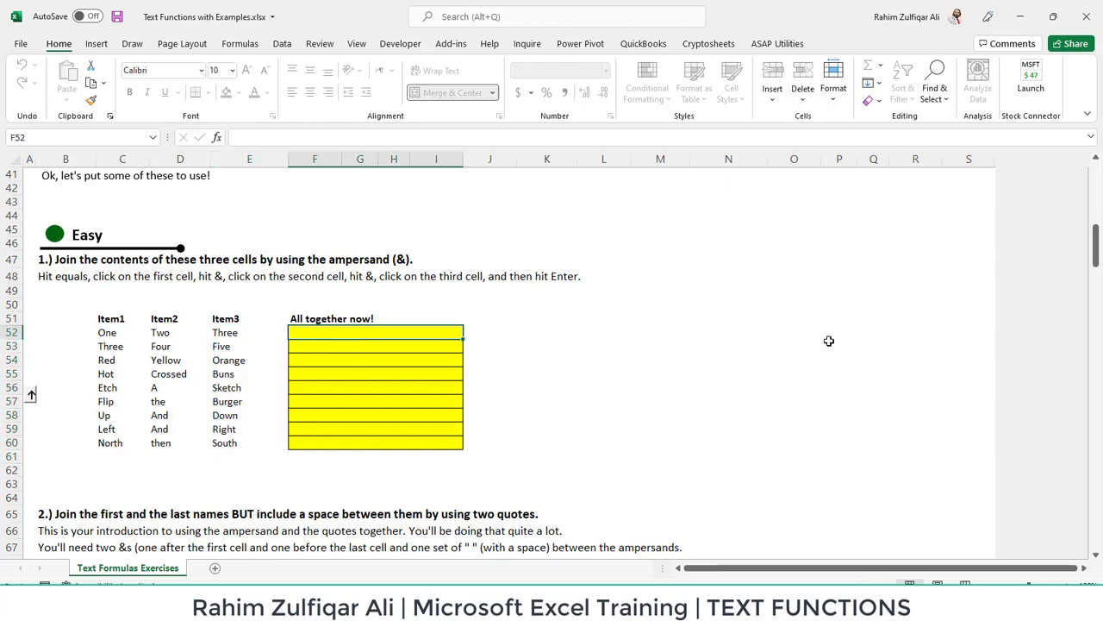
type("=")
key("Left")
key("Left")
key("Left")
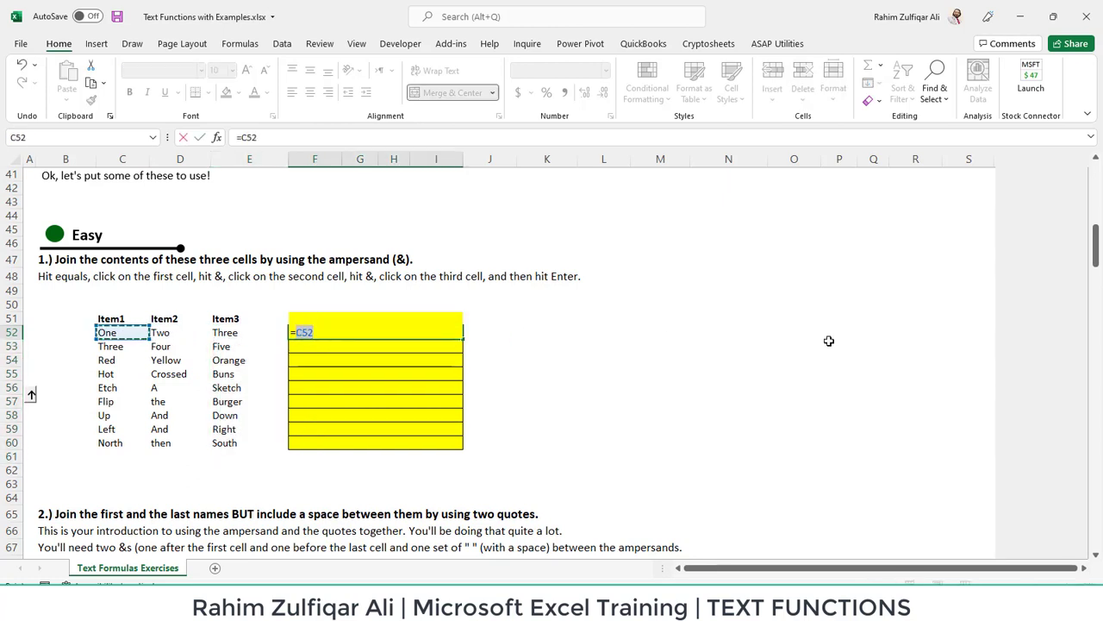
type("&")
key("Right")
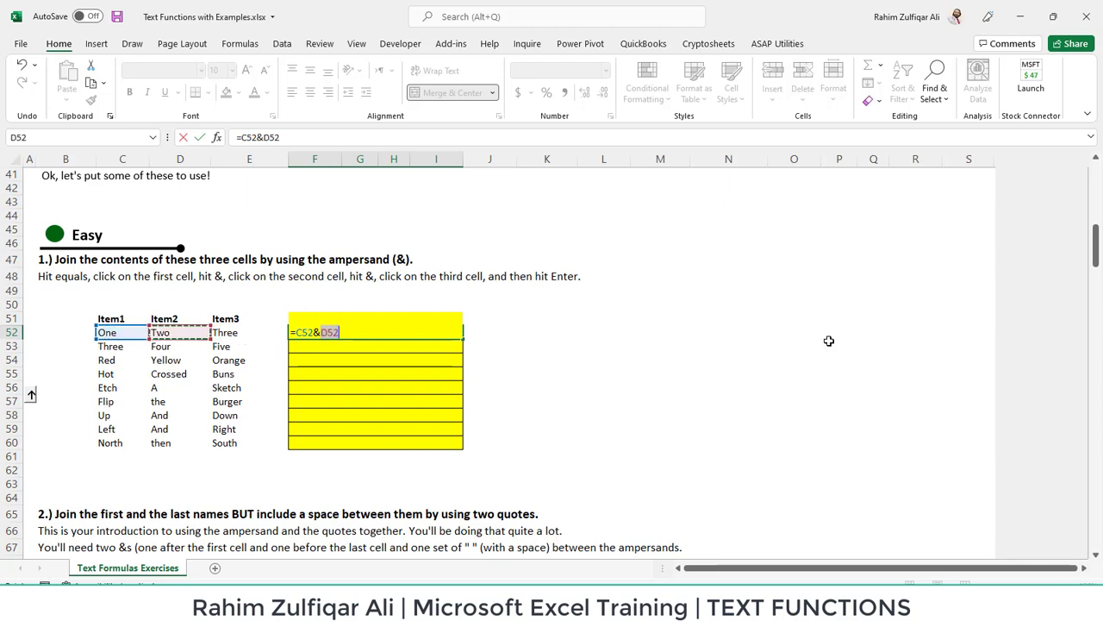
type("&")
key("Left")
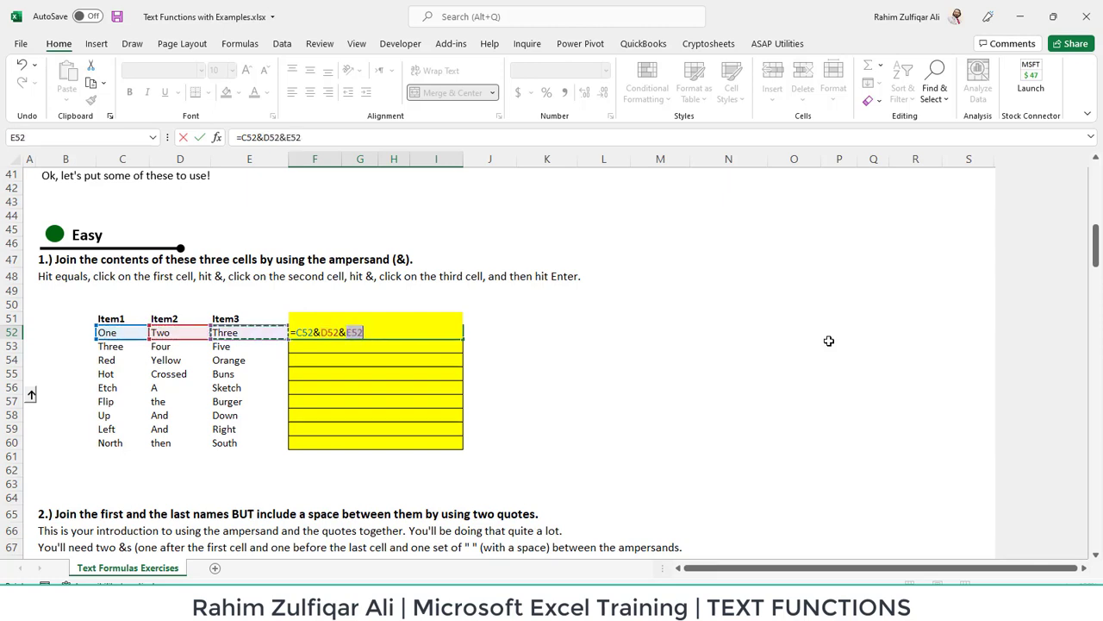
key("Return")
- Fill the three-item formula from F52 down through F60
key("Up")
key("shift+Down")
key("shift+Down")
key("shift+Down")
key("shift+Down")
key("shift+Down")
key("shift+Down")
key("shift+Down")
key("shift+Down")
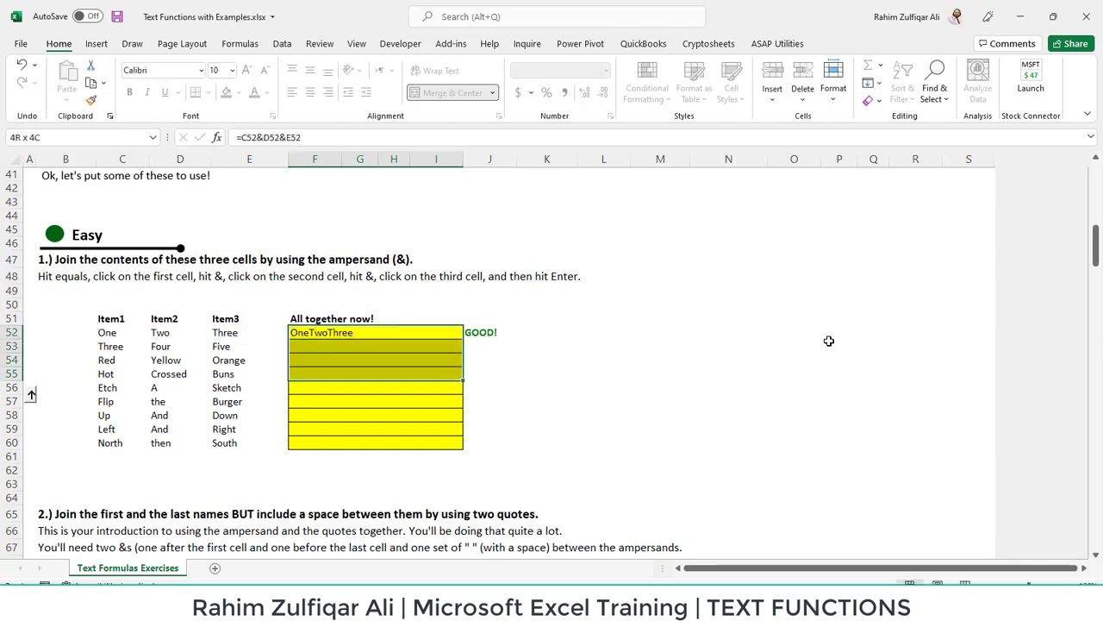
key("ctrl+d")
- Review the answer checks in J52:J60 and undo the fill and the formula entered in column F
key("Right")
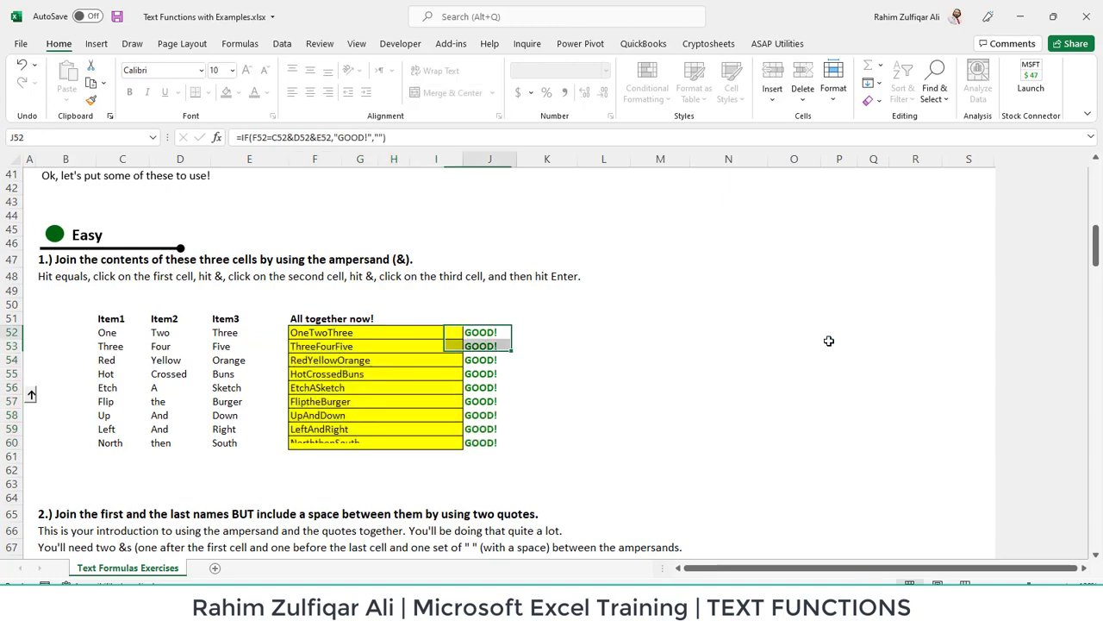
key("shift+Down")
key("shift+Down")
key("shift+Down")
key("shift+Down")
key("shift+Down")
key("shift+Down")
key("shift+Down")
key("shift+Down")
key("ctrl+z")
key("ctrl+z")
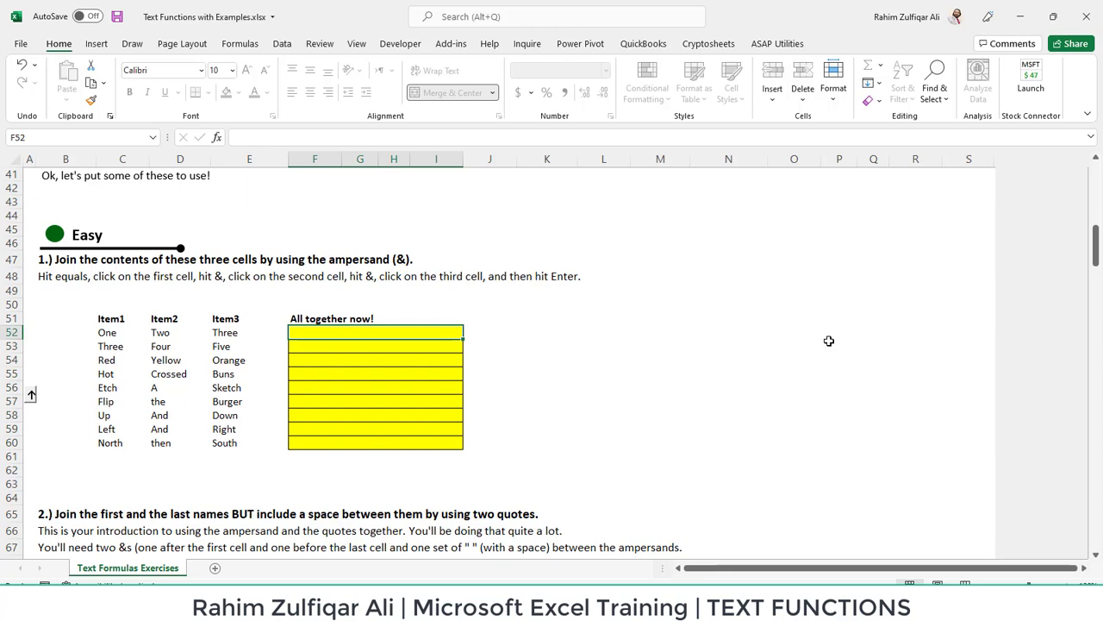
- Enter the formula =C52&D52 in F52, leaving out the third item
type("=")
key("Left")
key("Left")
key("Left")
type("&")
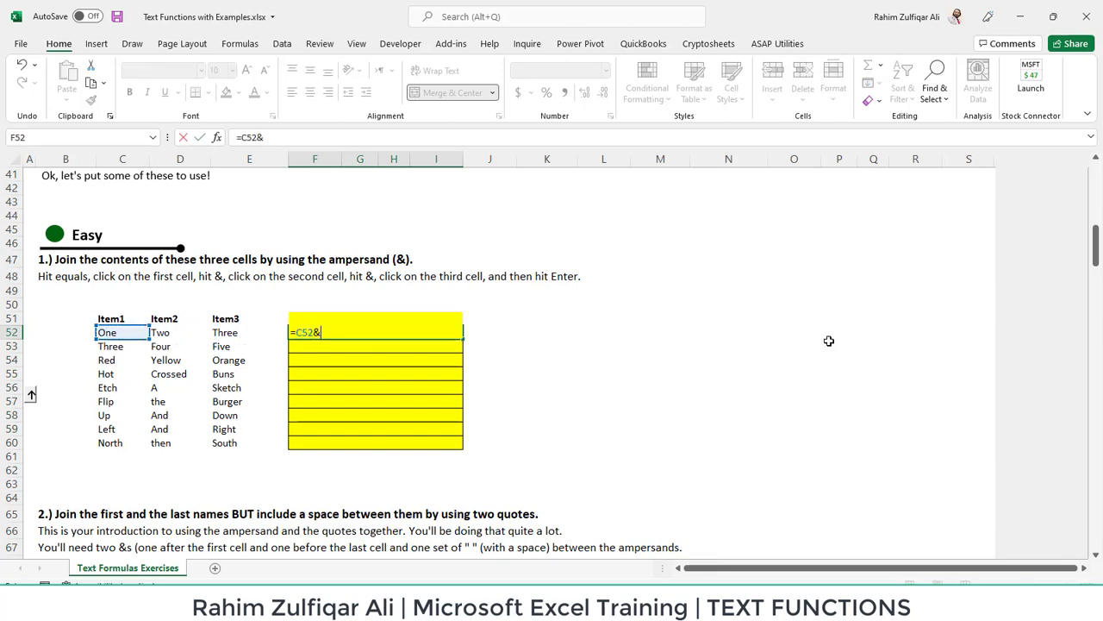
key("Left")
key("Left")
key("Return")
- Fill the two-item formula from F52 down through F59 and look at the answer check in K52
key("Up")
key("shift+Down")
key("shift+Down")
key("shift+Down")
key("shift+Down")
key("shift+Down")
key("shift+Down")
key("shift+Down")
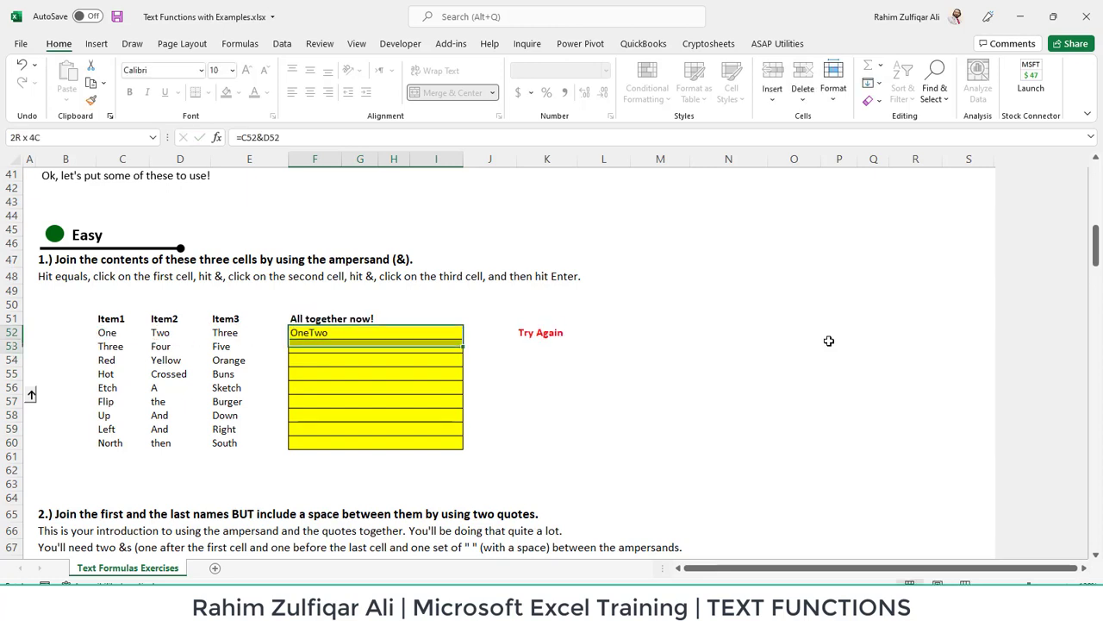
key("ctrl+d")
key("Right")
key("Right")
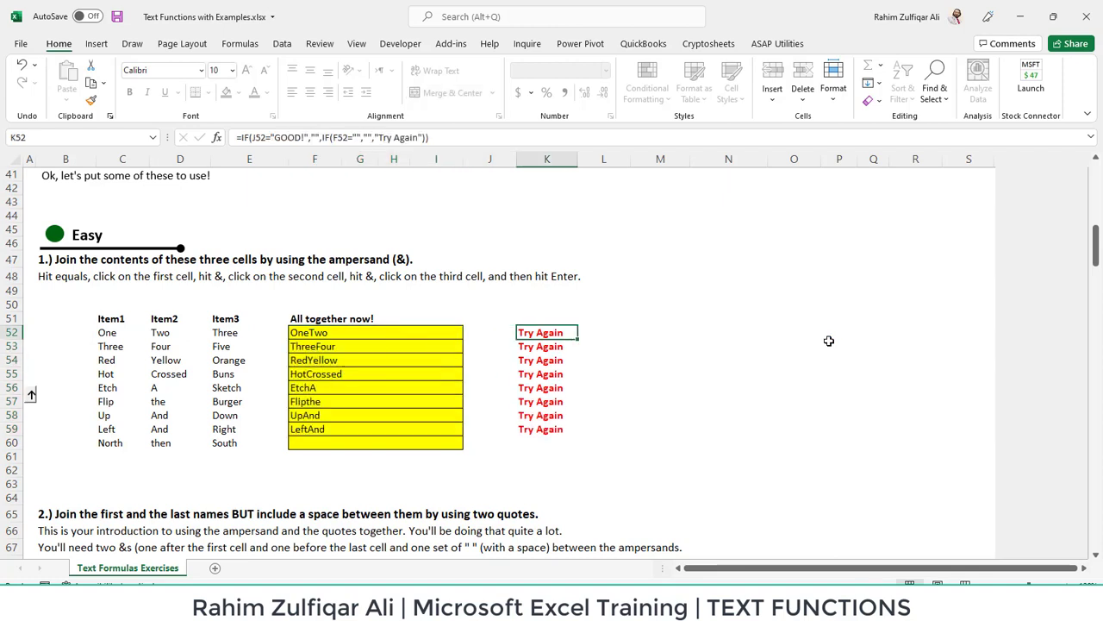
- Undo the two-item formulas and fill F52:F60 with the three-item formula =C52&D52&E52
key("Left")
key("Left")
key("ctrl+z")
key("ctrl+z")
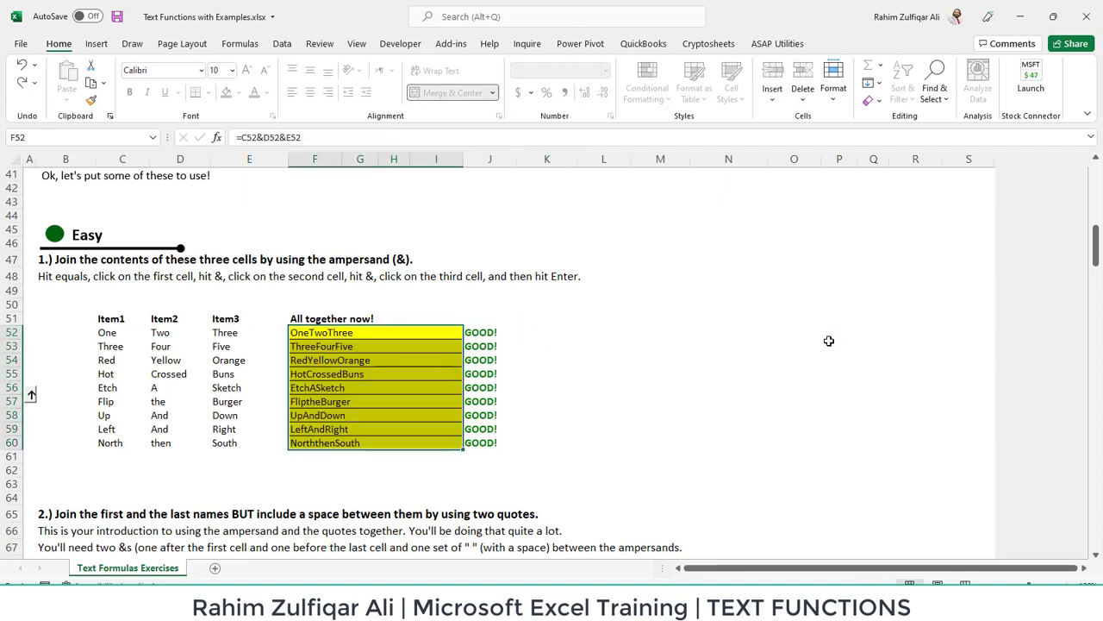
- Examine the first exercise's instructions on joining three cells with the ampersand
key("Left")
key("Up")
key("Up")
key("Up")
key("Up")
key("Left")
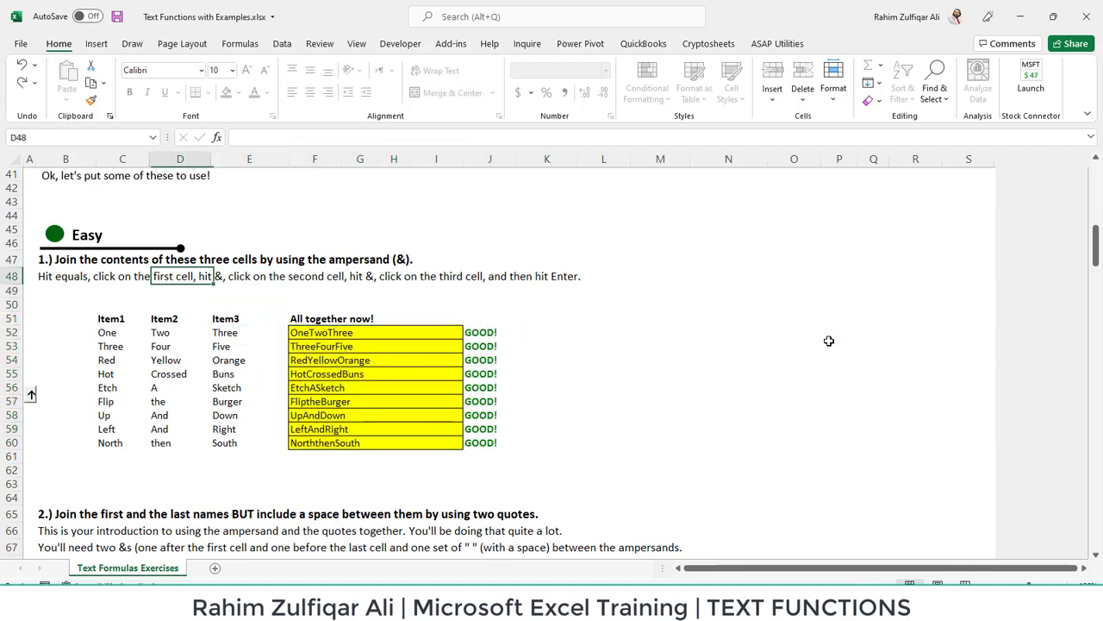
key("Left")
key("Up")
key("Left")
key("Right")
key("Right")
key("Right")
key("Right")
key("Right")
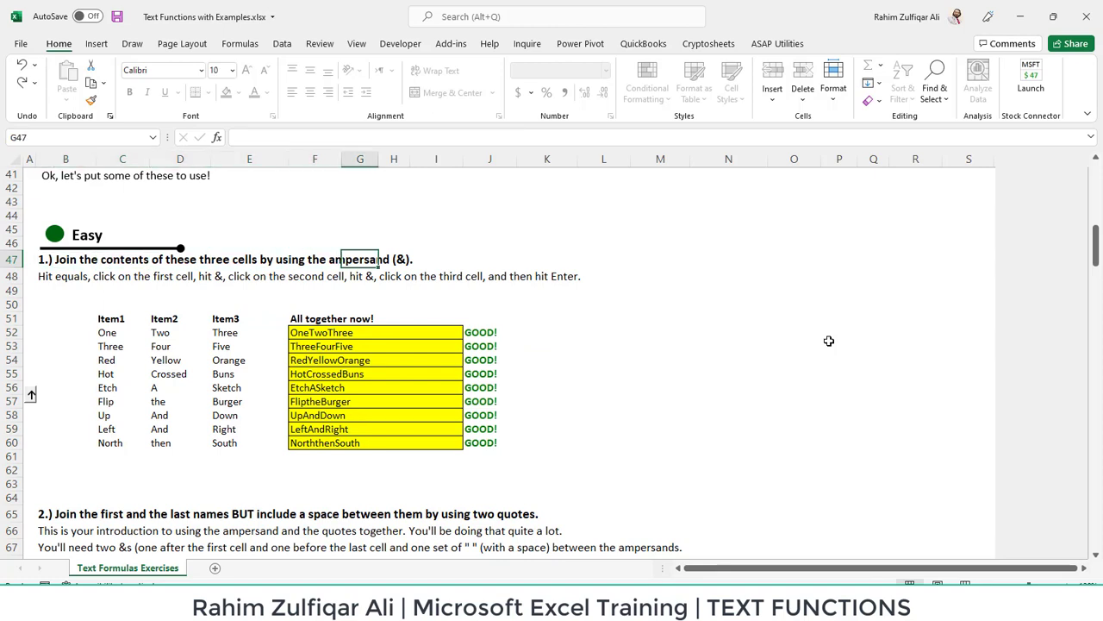
key("Right")
- Inspect the joining formula in F52 and leave it as it is
key("Down")
key("Down")
key("Down")
key("Down")
key("Down")
key("Down")
key("Down")
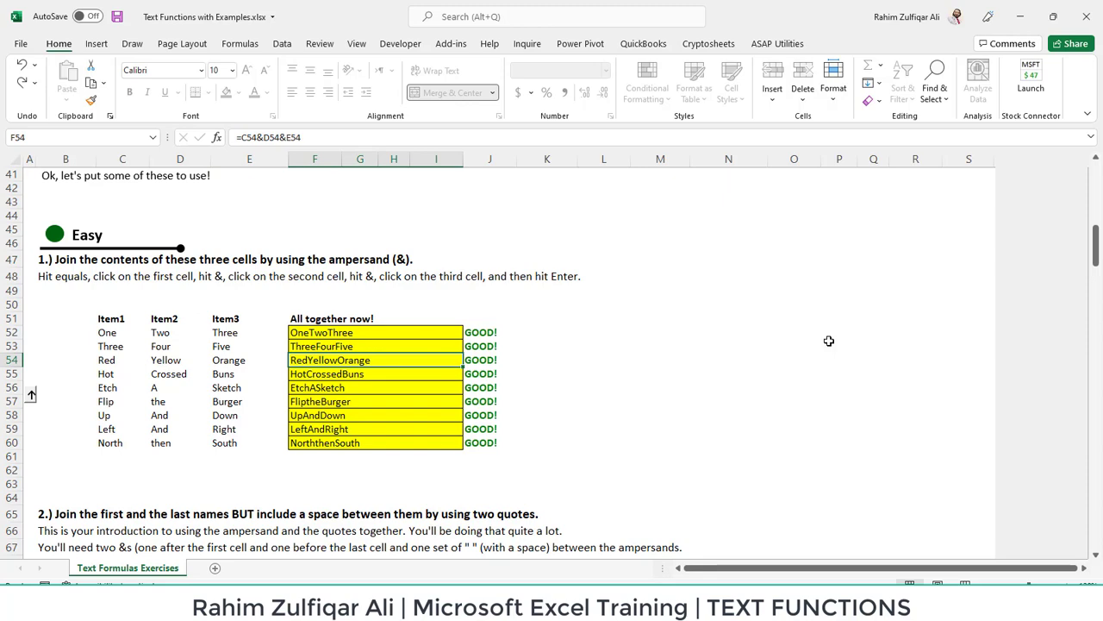
key("Up")
key("Up")
key("F2")
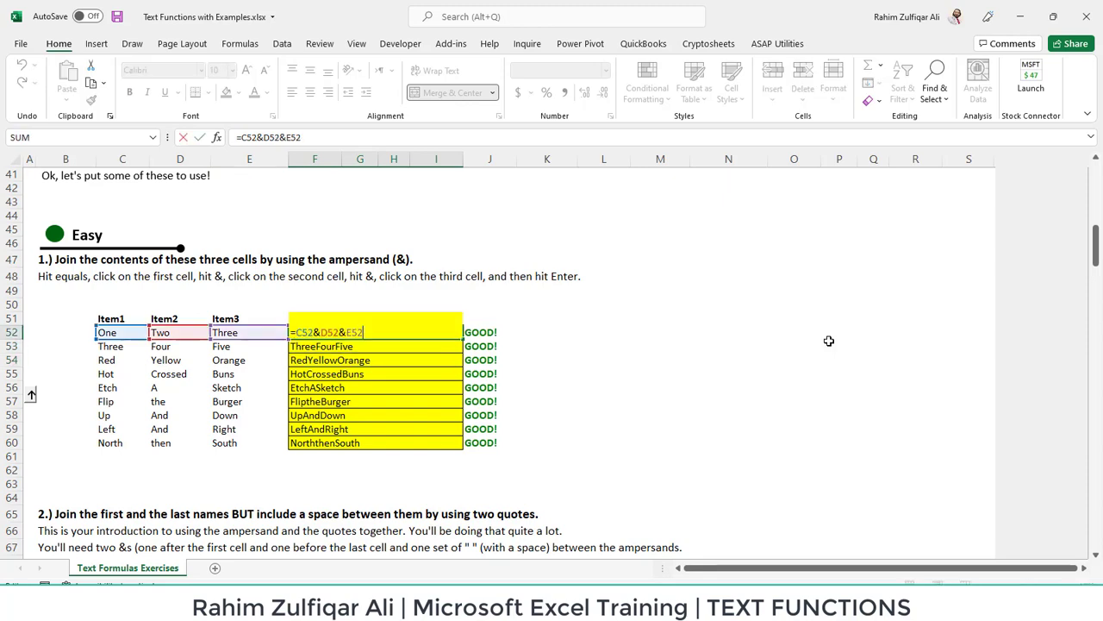
key("Escape")
- Examine the second exercise's first and last name columns in C71:D79
key("Down")
key("Down")
key("Down")
key("Down")
key("Down")
key("Down")
key("Down")
key("Down")
key("Down")
key("Down")
key("Down")
key("Down")
key("Down")
key("Down")
key("Down")
key("Down")
key("Down")
key("Down")
key("Down")
key("Down")
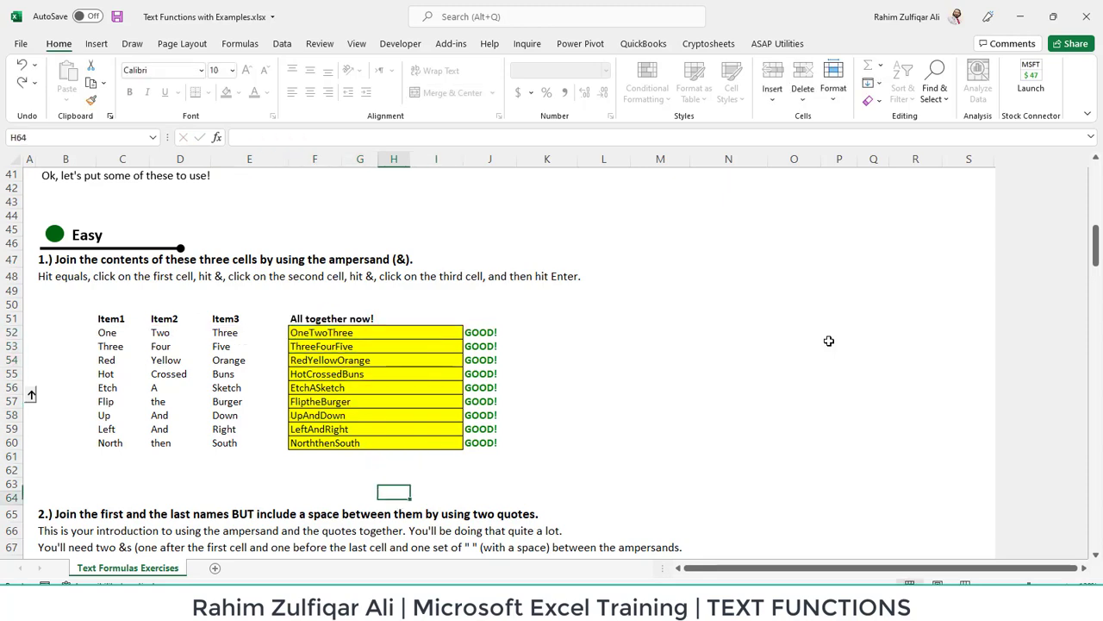
key("Down")
key("Down")
key("Down")
key("Down")
key("Down")
key("Down")
key("Down")
key("Down")
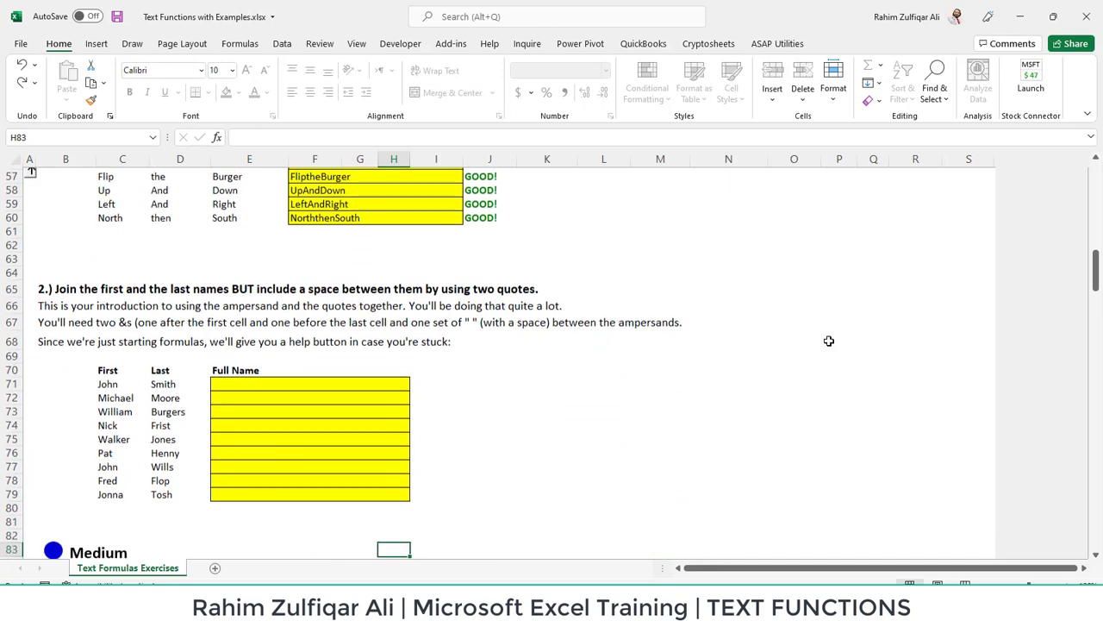
key("Up")
key("Up")
key("Up")
key("Up")
key("Up")
key("Up")
key("Up")
key("Up")
key("Up")
key("Left")
key("Left")
key("Up")
key("Up")
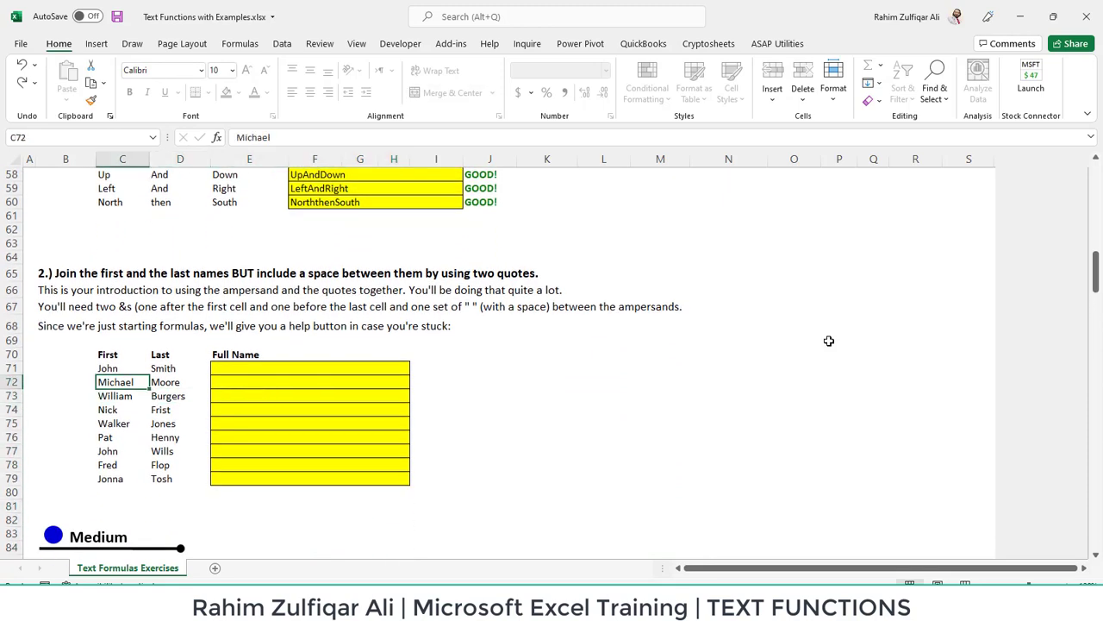
key("shift+Down")
key("shift+Down")
key("shift+Down")
key("shift+Down")
key("shift+Down")
key("shift+Down")
key("shift+Down")
key("shift+Down")
key("Right")
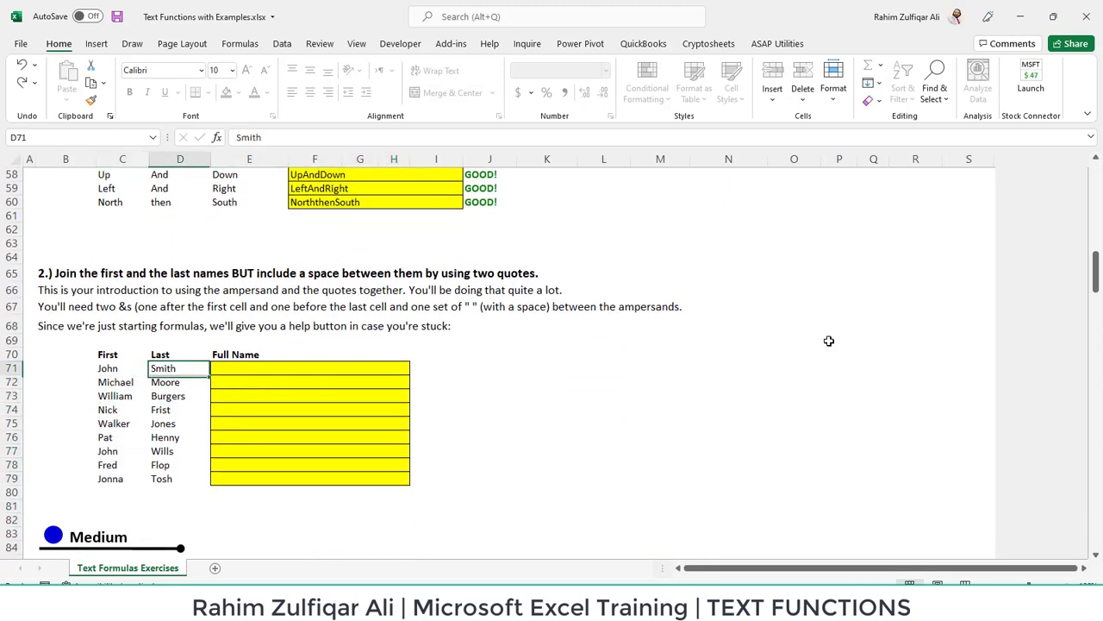
key("ctrl+shift+Down")
- Enter the formula =C71&" "&D71 in E71 to join first and last name with a space
key("Right")
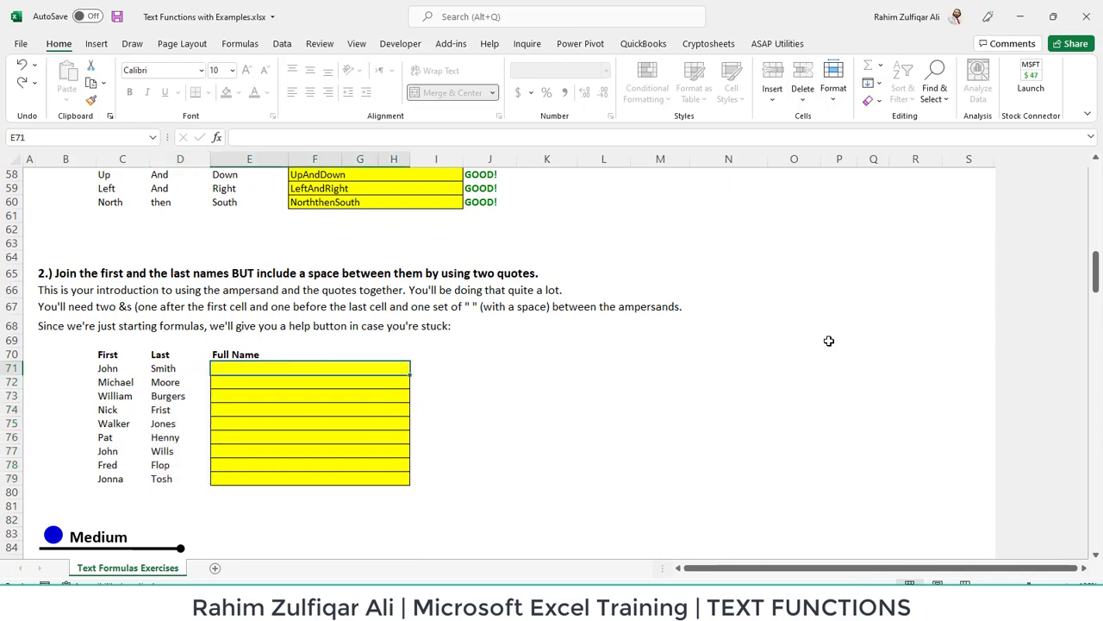
type("=")
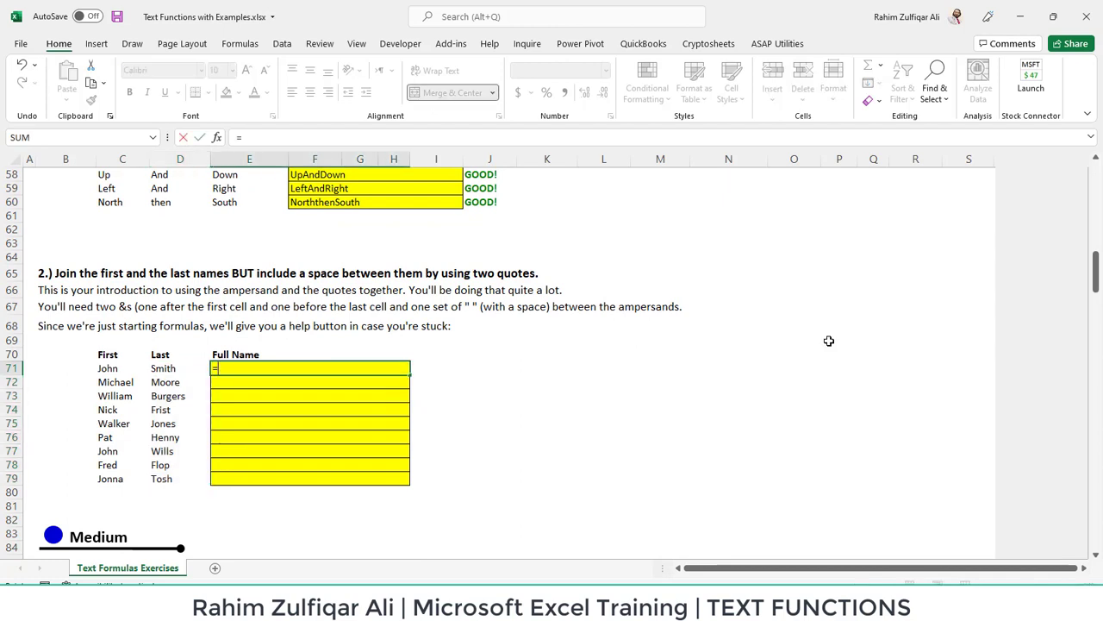
key("Left")
key("Left")
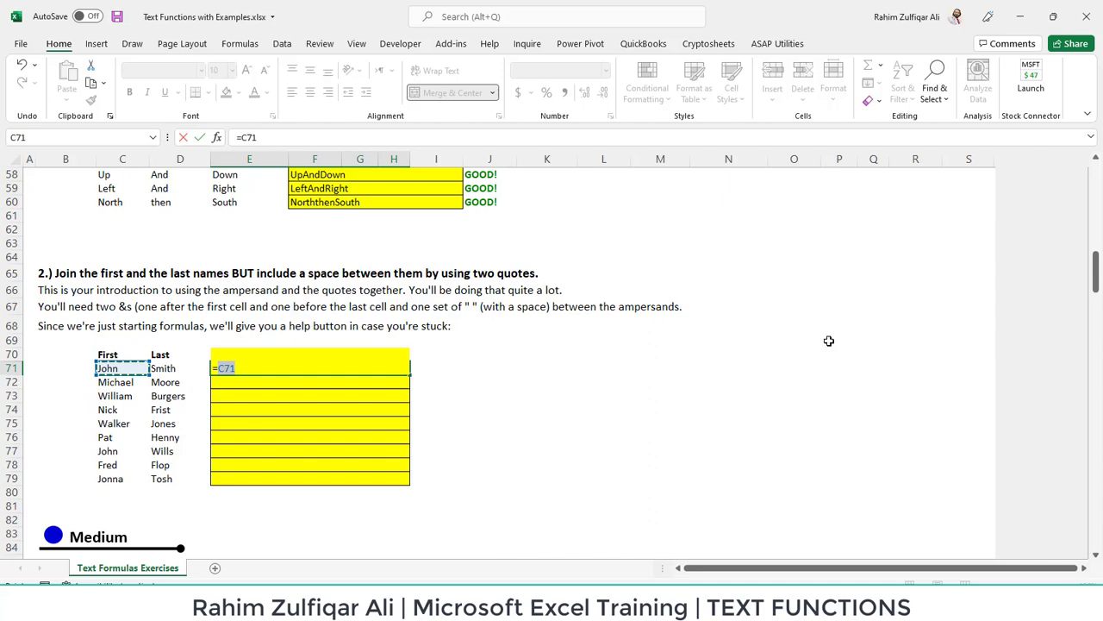
type("&\" \"")
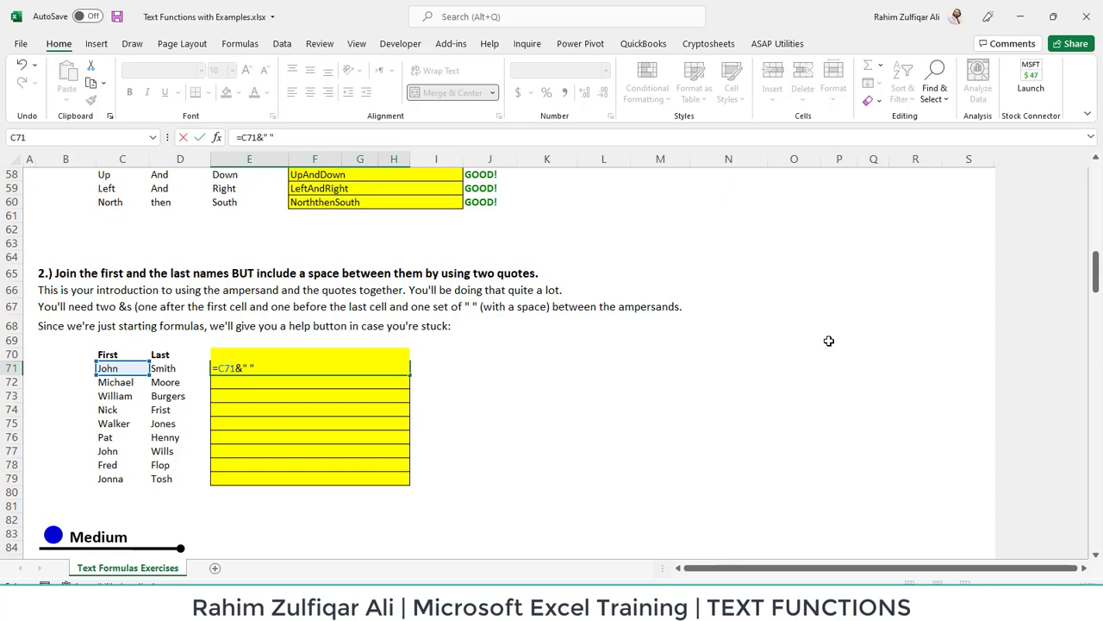
type("&")
key("Left")
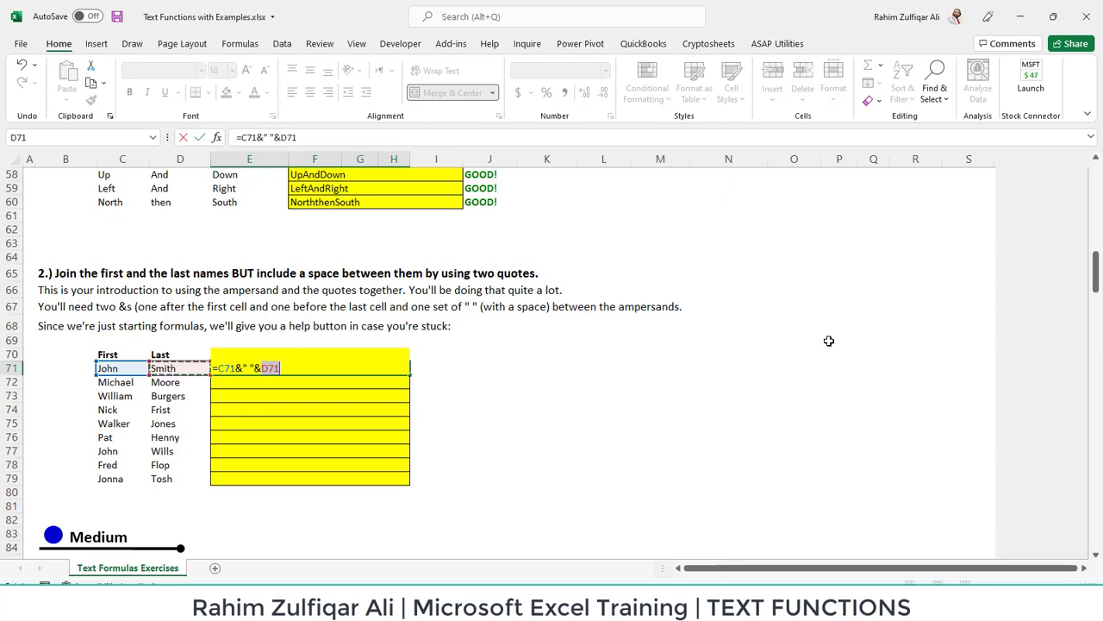
key("ctrl+Return")
- Fill the full name formula from E71 down through E79
key("shift+Down")
key("shift+Down")
key("shift+Down")
key("shift+Down")
key("shift+Down")
key("shift+Down")
key("shift+Down")
key("shift+Down")
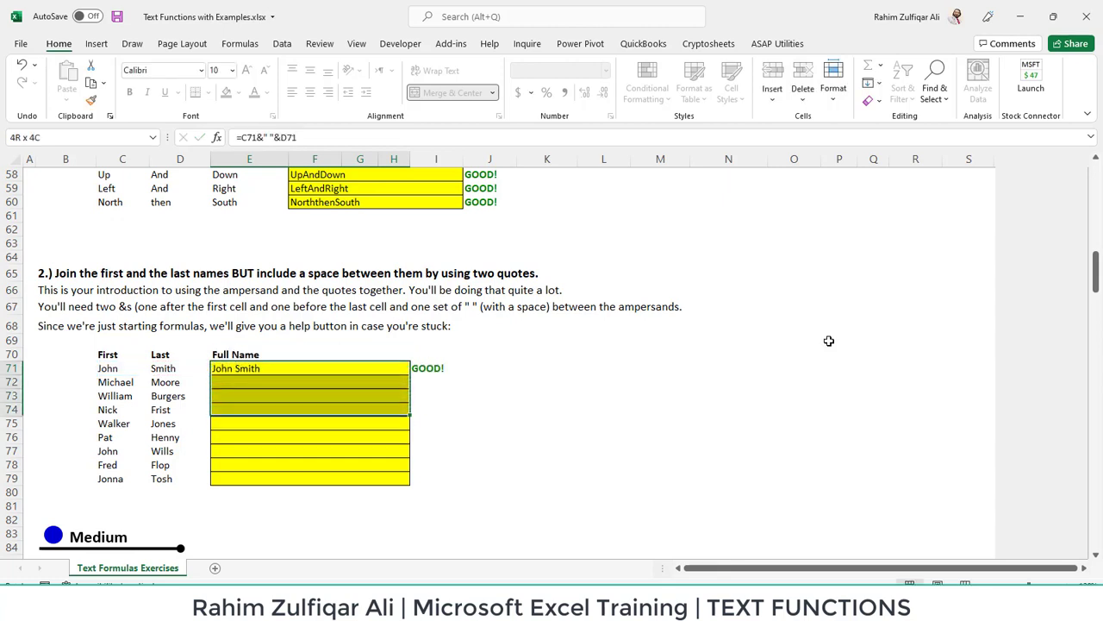
key("ctrl+d")
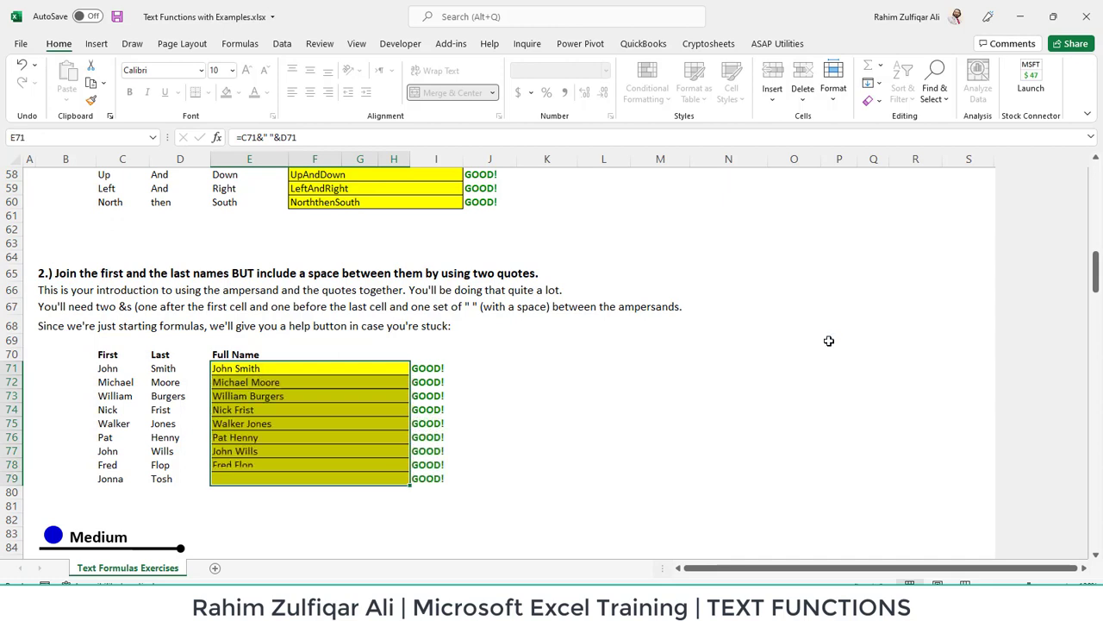
- Examine the first Medium exercise and its Name and Age columns in C90:C98 and E90:E98
key("Down")
key("Down")
key("Down")
key("Down")
key("Down")
key("Down")
key("Down")
key("Down")
key("Down")
key("Down")
key("Down")
key("Down")
key("Down")
key("Down")
key("Down")
key("Down")
key("Down")
key("Down")
key("Down")
key("Down")
key("Down")
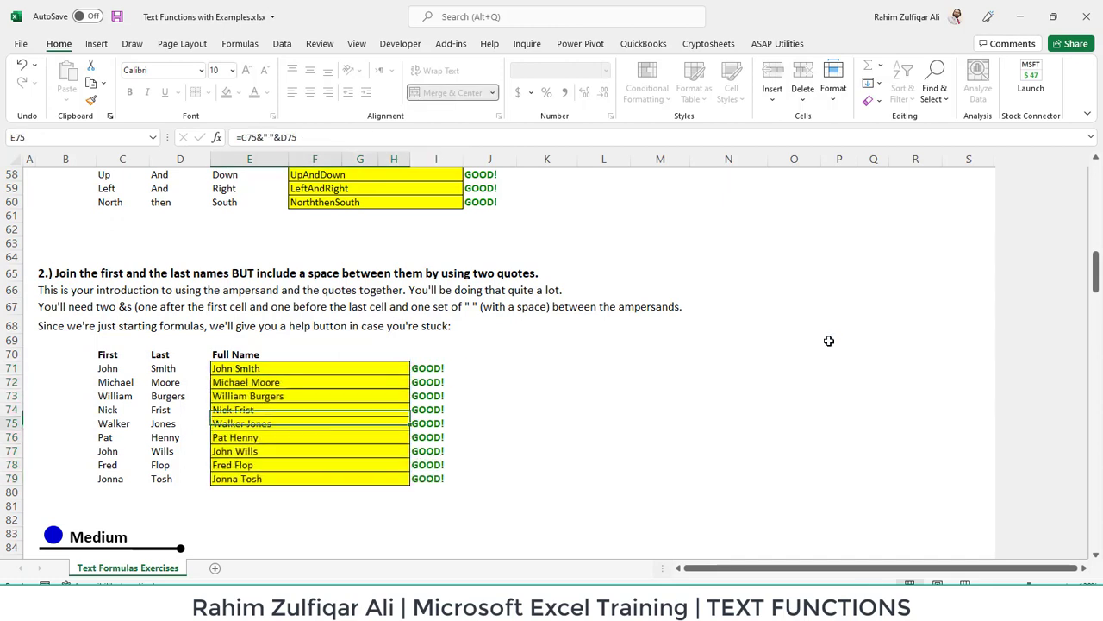
key("Up")
key("Up")
key("Up")
key("Up")
key("Up")
key("Up")
key("Up")
key("Up")
key("Up")
key("Up")
key("Up")
key("Up")
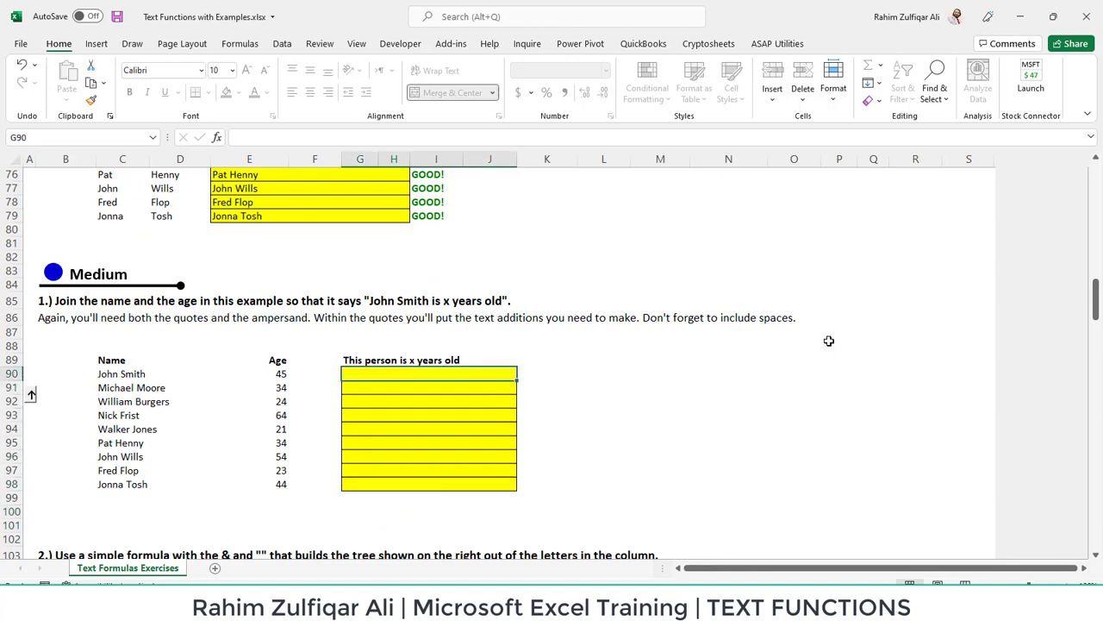
key("Up")
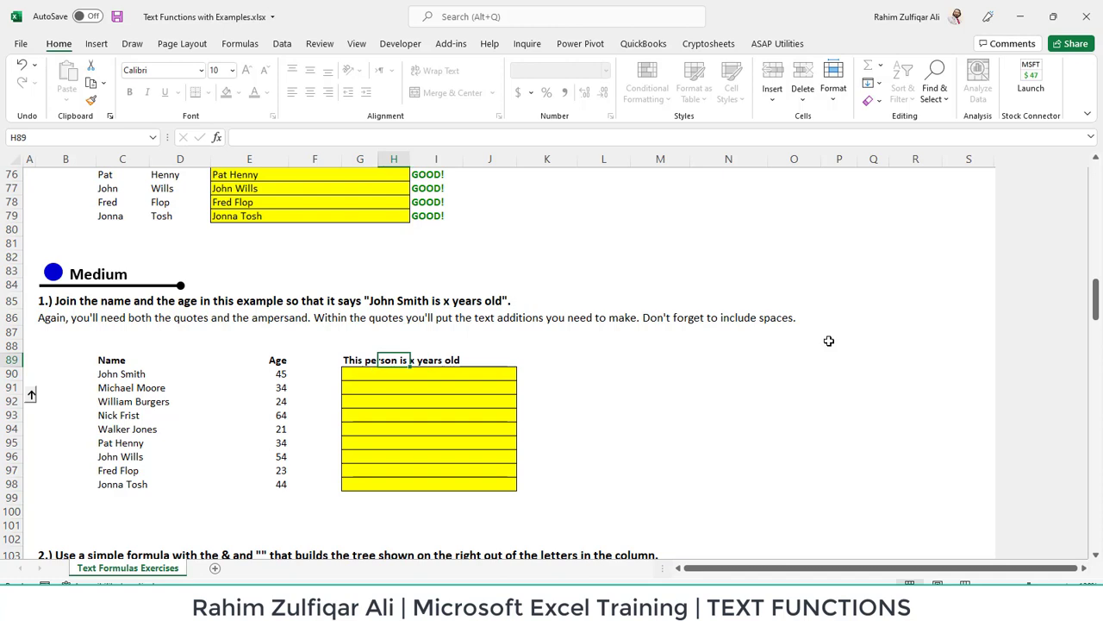
key("Left")
key("Left")
key("Left")
key("Left")
key("Left")
key("Down")
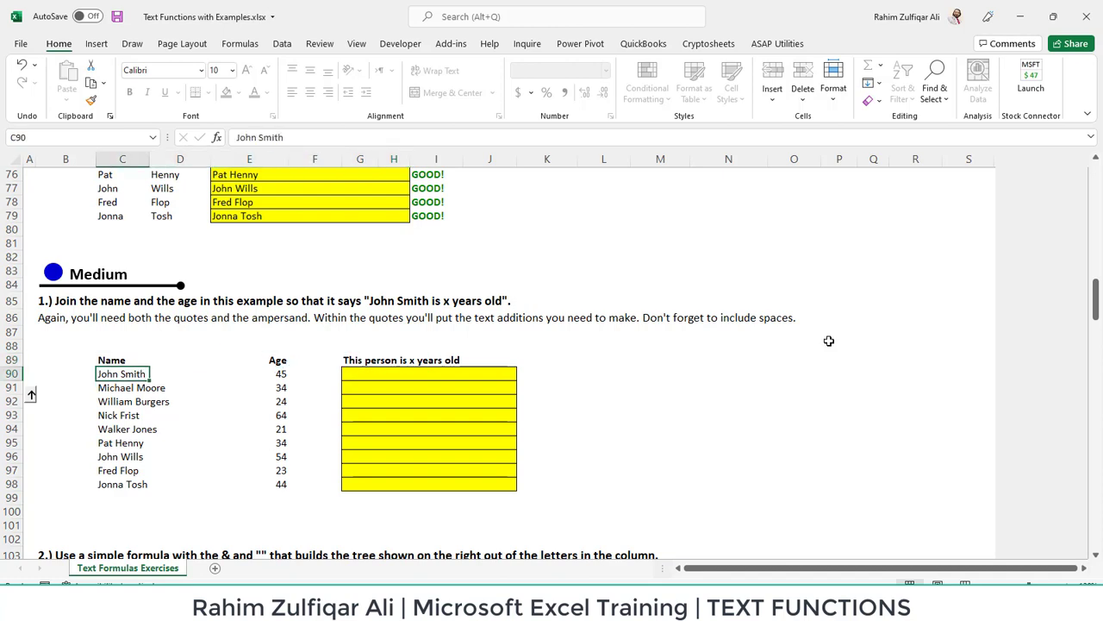
key("ctrl+shift+Down")
key("Right")
key("Right")
key("Right")
key("Left")
key("ctrl+shift+Down")
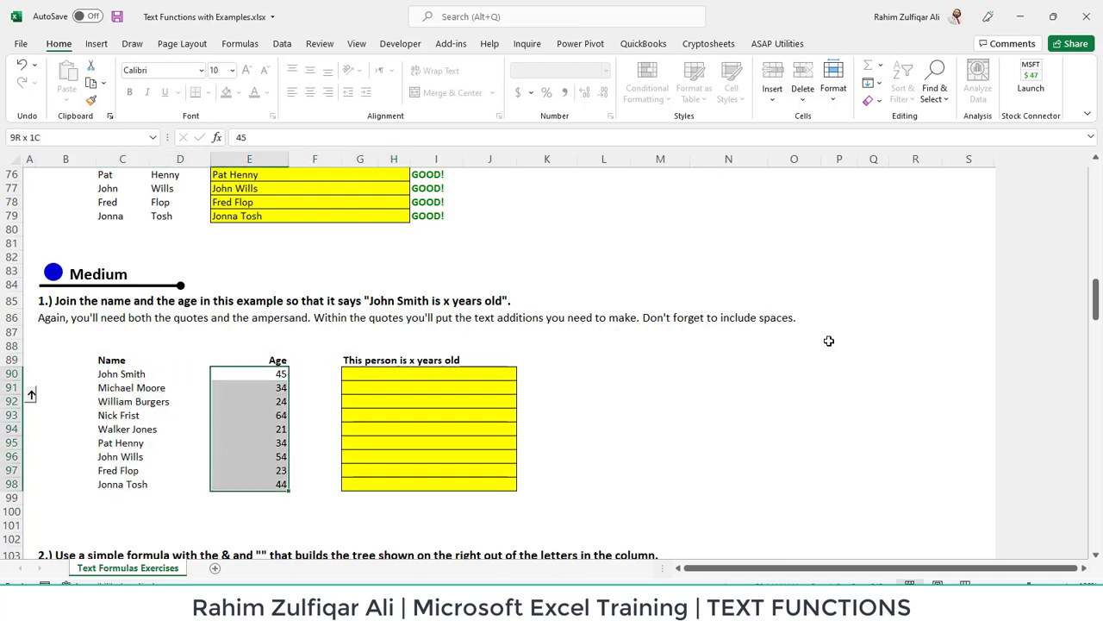
- Enter the formula =C90&" is "&E90&" years old" in G90 to join the name and age into a sentence
key("Right")
key("Right")
type("=")
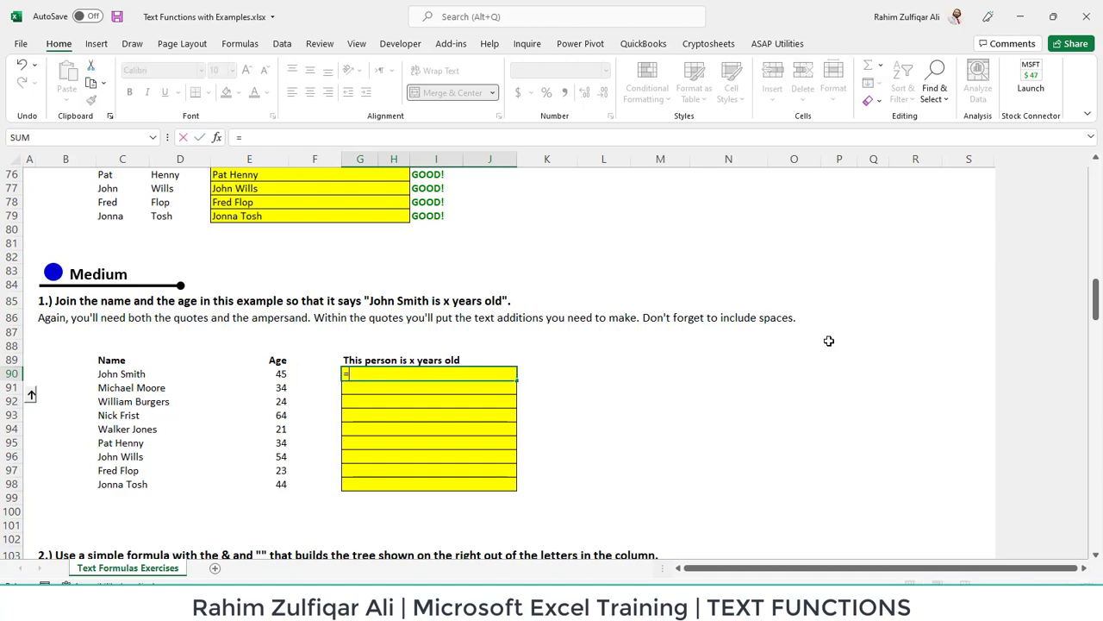
key("Left")
key("Left")
key("Left")
key("Left")
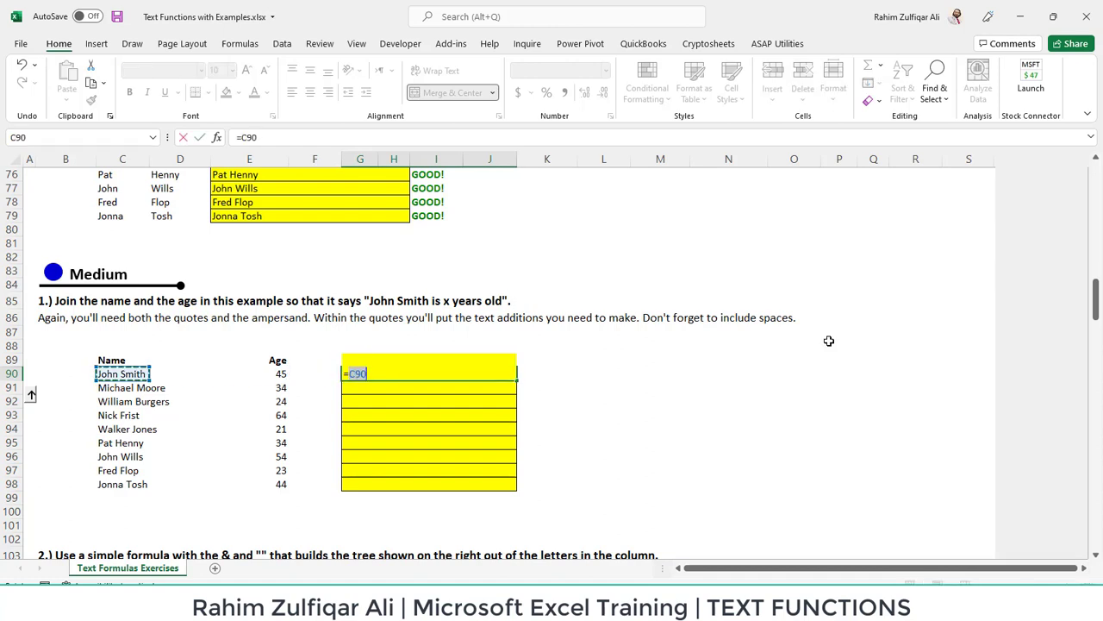
type("&\"")
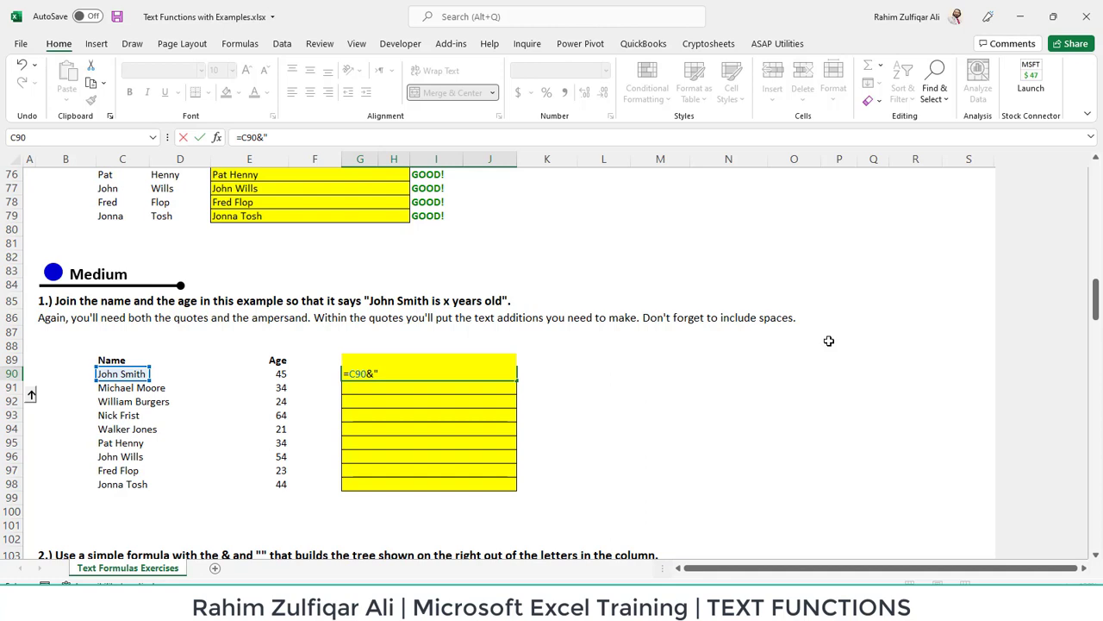
type(" is \"&")
key("Left")
key("Left")
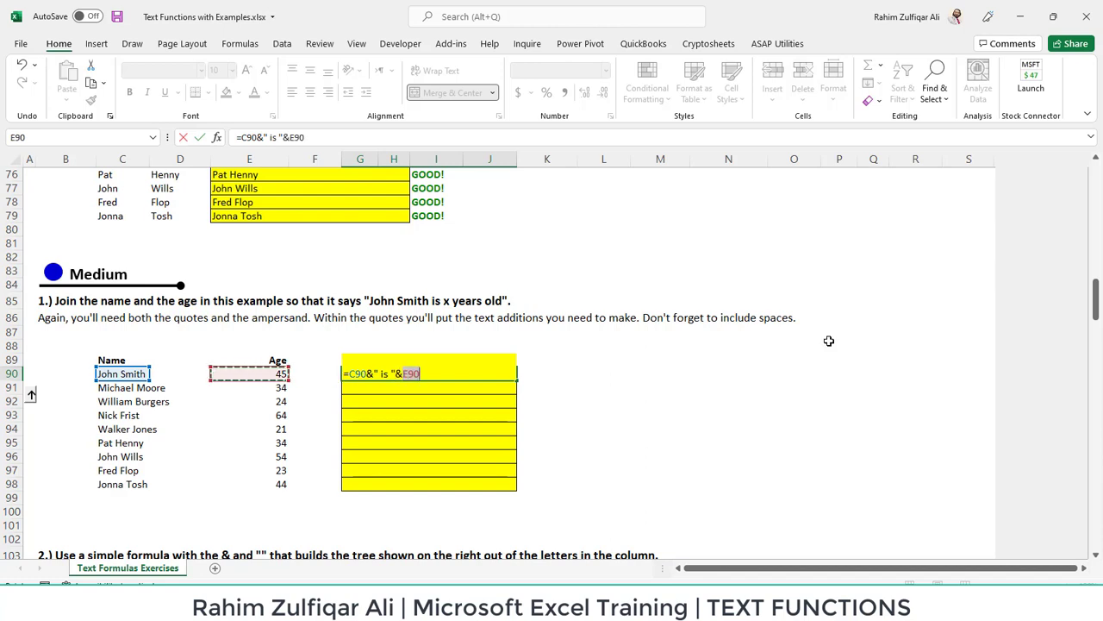
type("&\"")
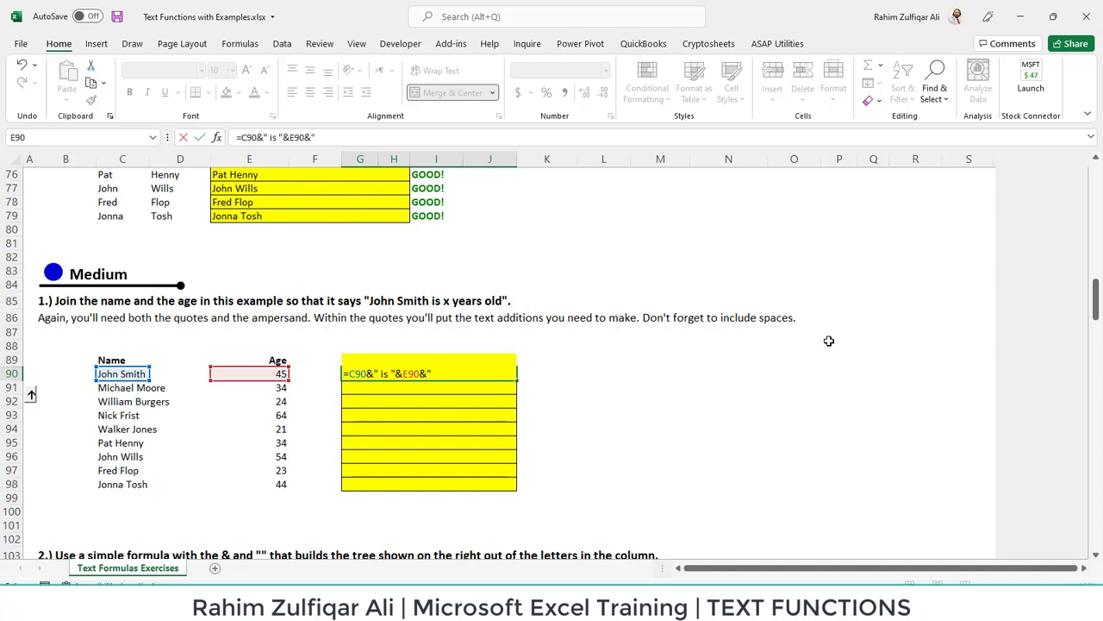
type(" years old\"")
key("ctrl+Return")
- Fill the age sentence formula from G90 down through G98
key("shift+Down")
key("shift+Down")
key("shift+Down")
key("shift+Down")
key("shift+Down")
key("shift+Down")
key("shift+Down")
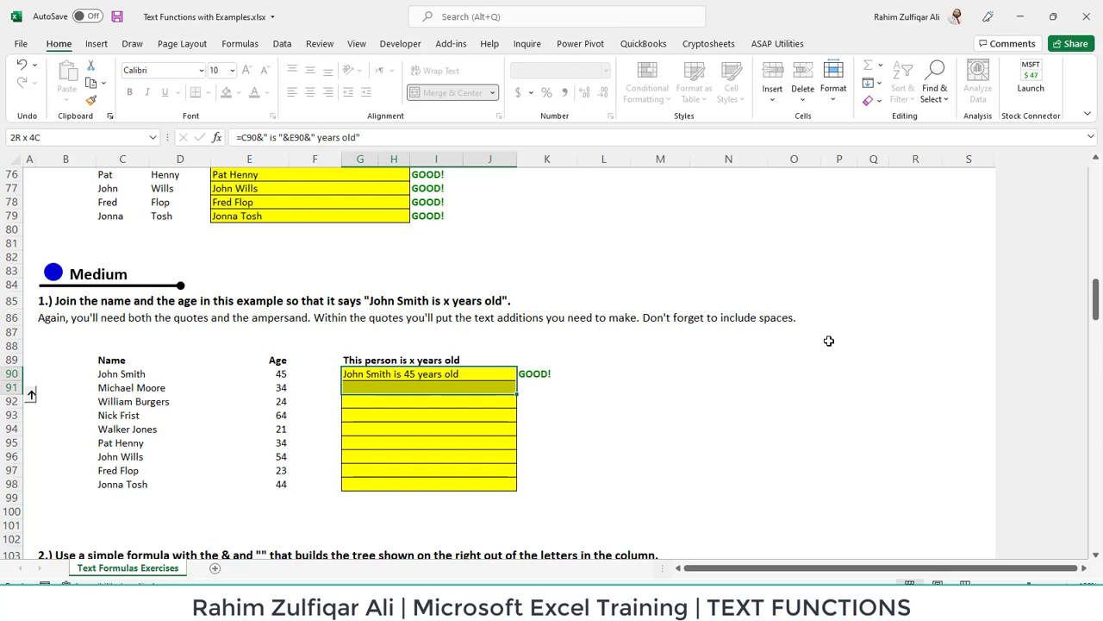
key("shift+Down")
key("ctrl+d")
key("Up")
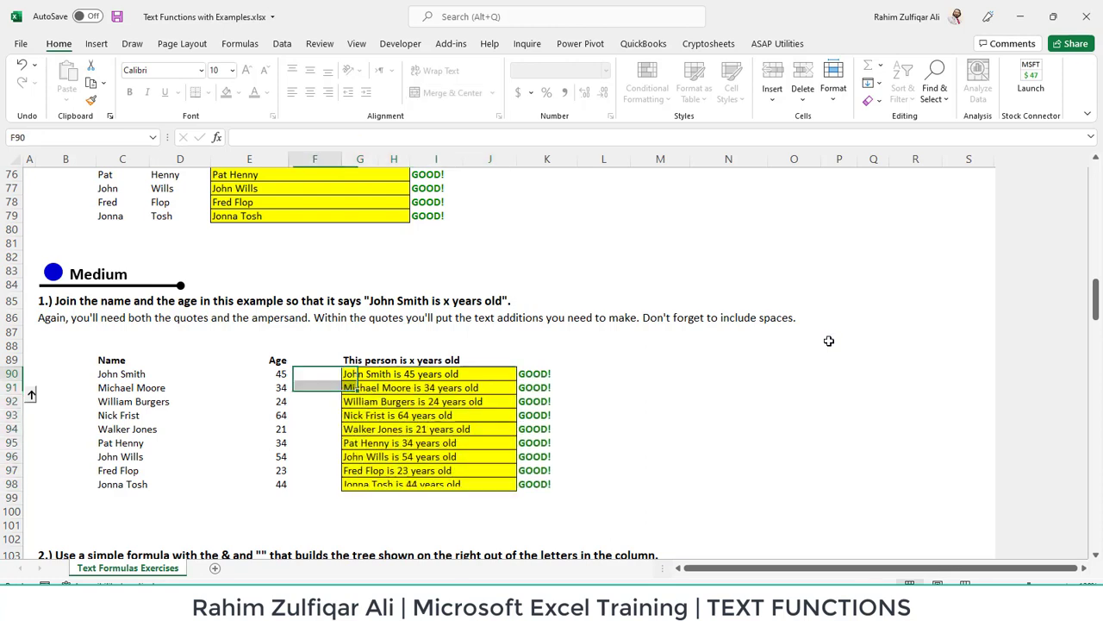
key("Down")
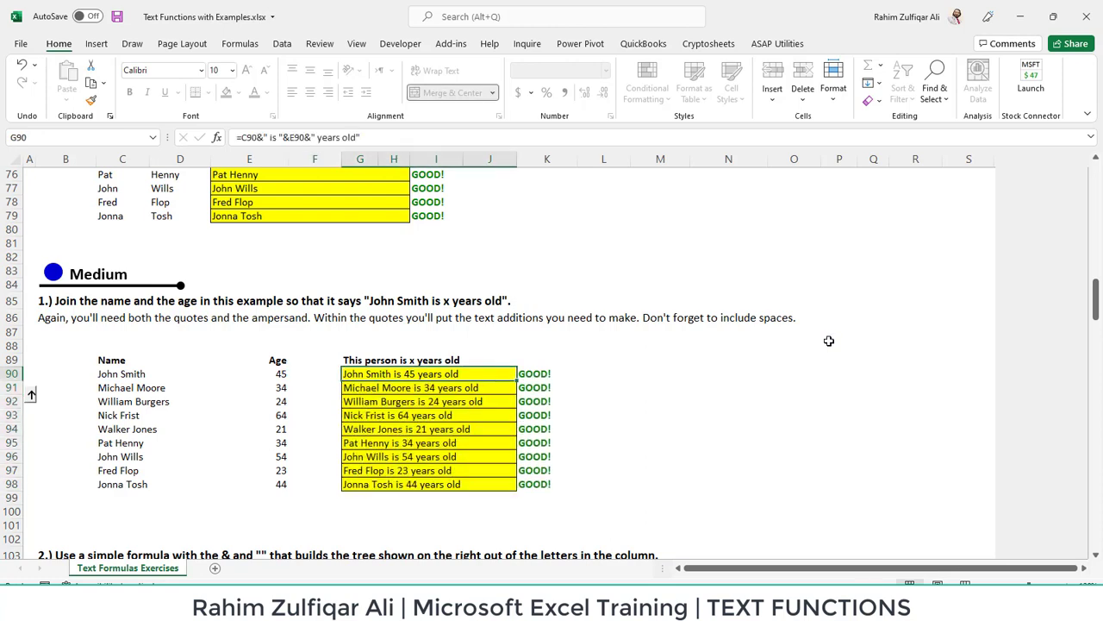
- Examine the second Medium exercise's letter column, the blank answer cells D109:D117 and the target letter tree
key("Down")
key("Down")
key("Down")
key("Down")
key("Down")
key("Down")
key("Down")
key("Down")
key("Down")
key("Down")
key("Down")
key("Down")
key("Down")
key("Down")
key("Down")
key("Down")
key("Down")
key("Down")
key("Down")
key("Down")
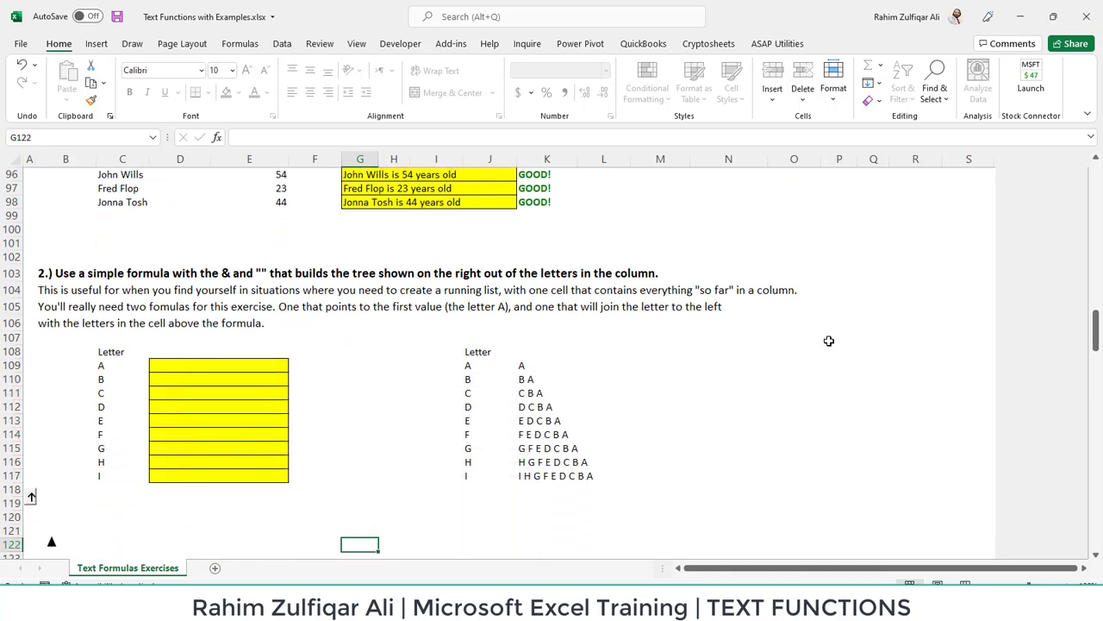
key("Up")
key("Up")
key("Up")
key("Up")
key("Up")
key("Up")
key("Up")
key("Up")
key("Up")
key("Up")
key("Up")
key("Up")
key("Left")
key("Left")
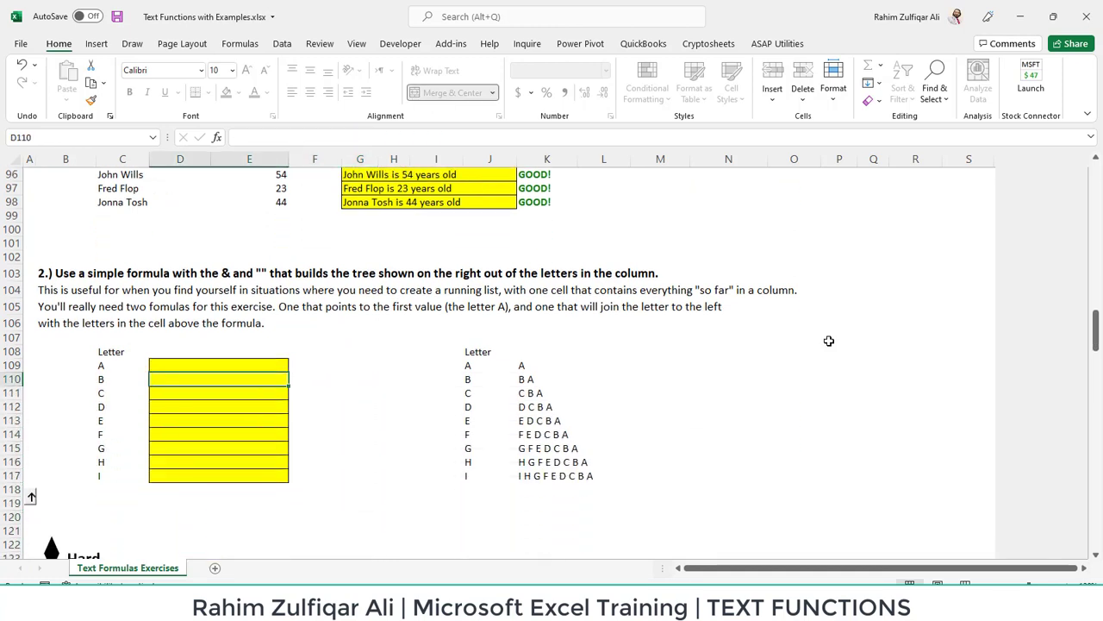
key("Up")
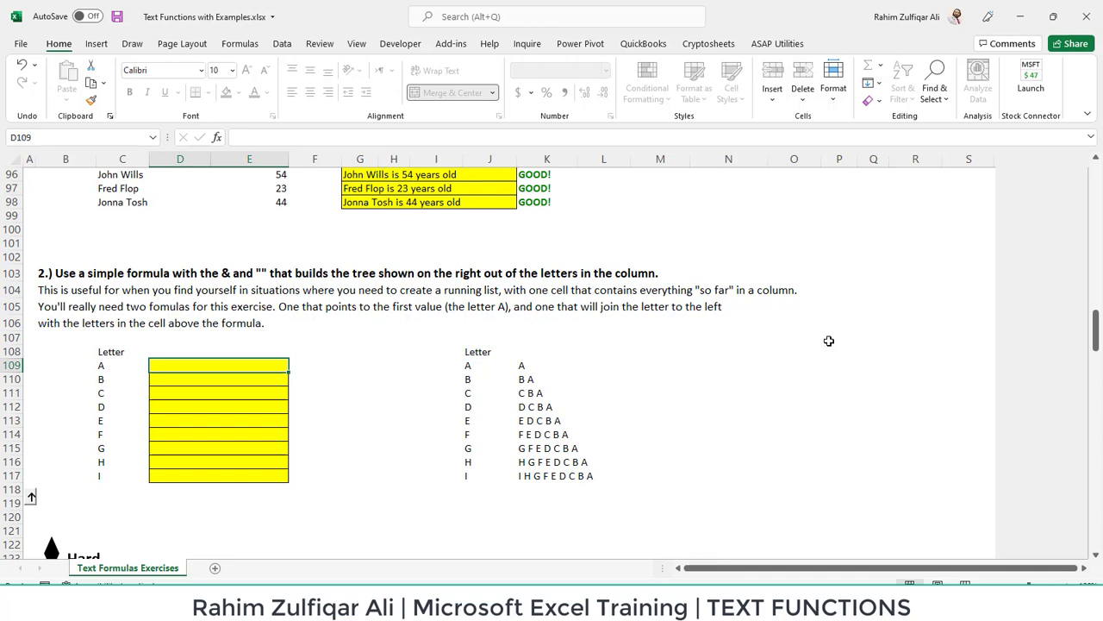
key("Down")
key("Down")
key("Down")
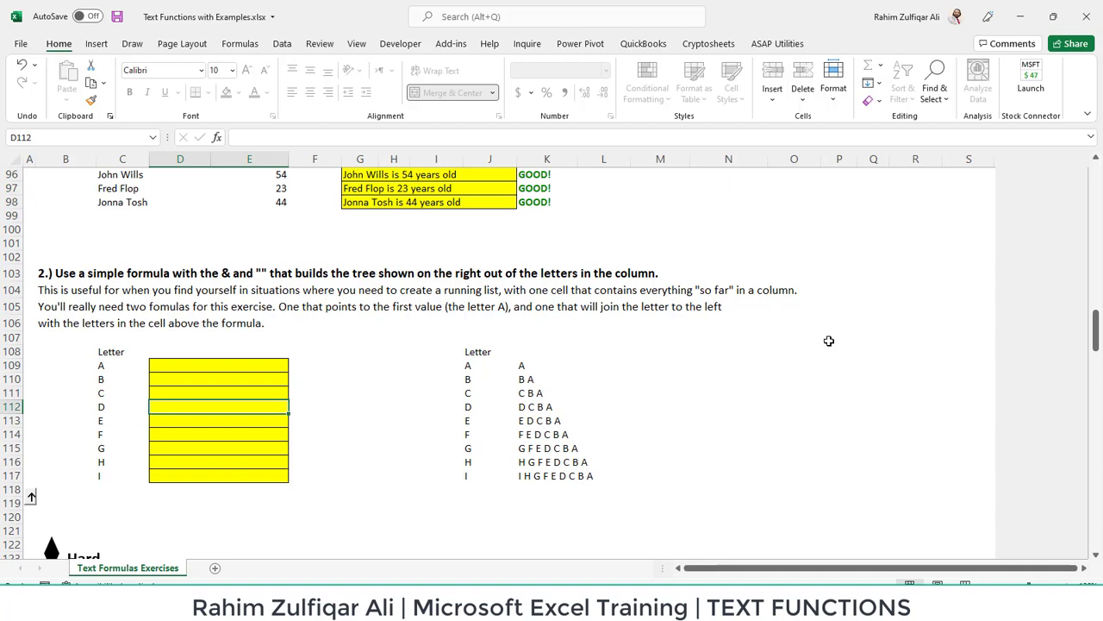
key("Down")
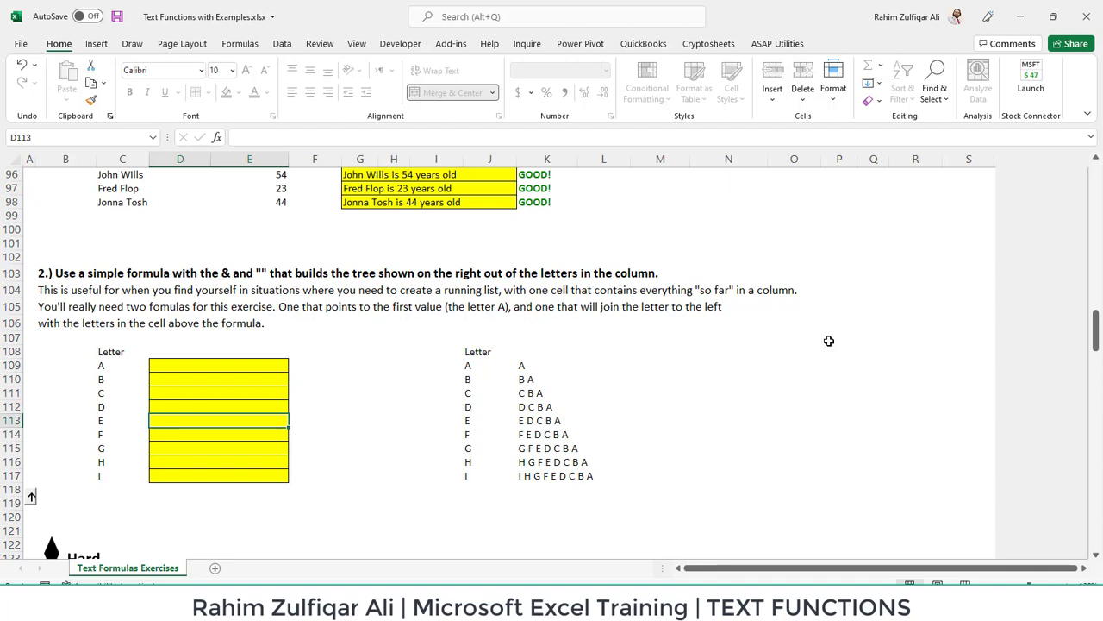
key("Up")
key("Up")
key("Up")
key("Up")
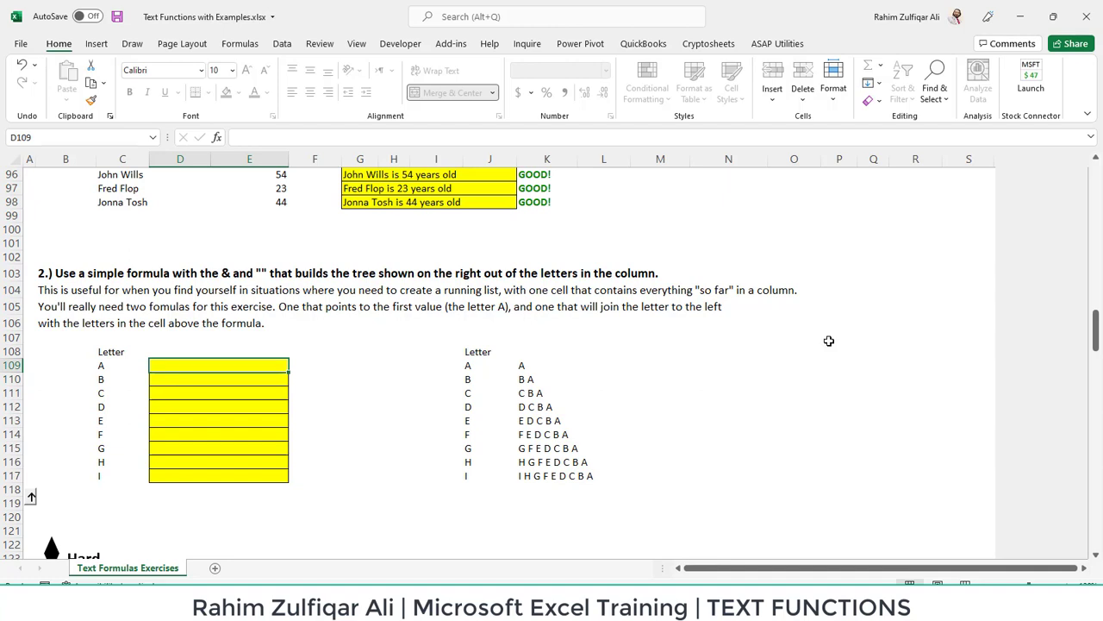
- Enter the formula =C109 in D109 to start the letter tree with the first letter
type("=")
key("Left")
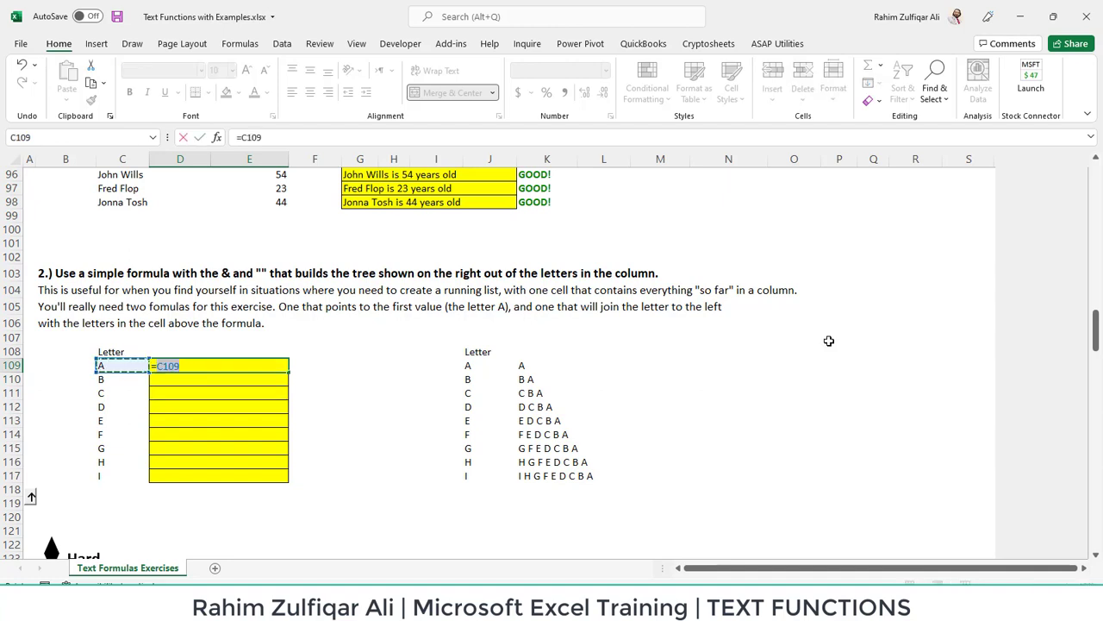
key("Return")
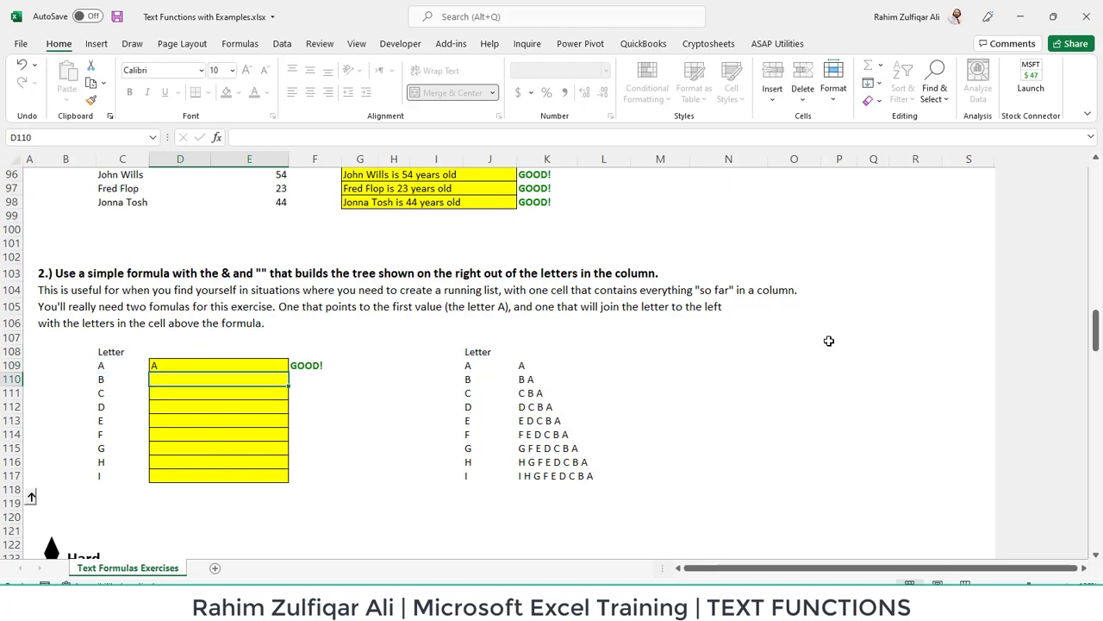
- Enter the formula =C110&" "&D109 in D110 and fill it down through D117 to build the letter tree
type("=")
key("Left")
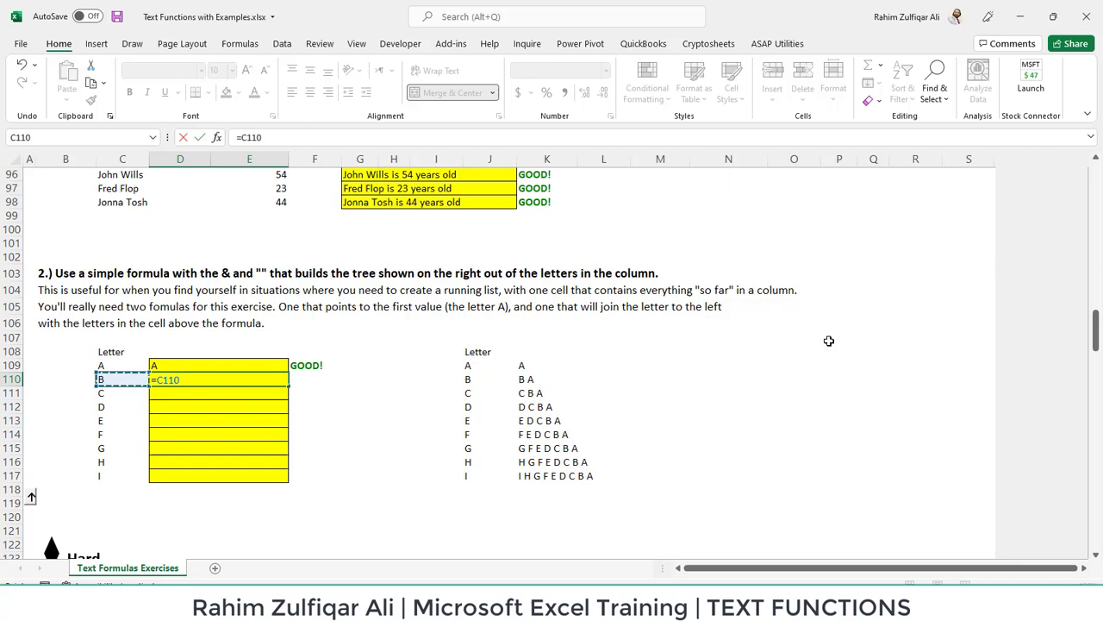
type("&\" \"")
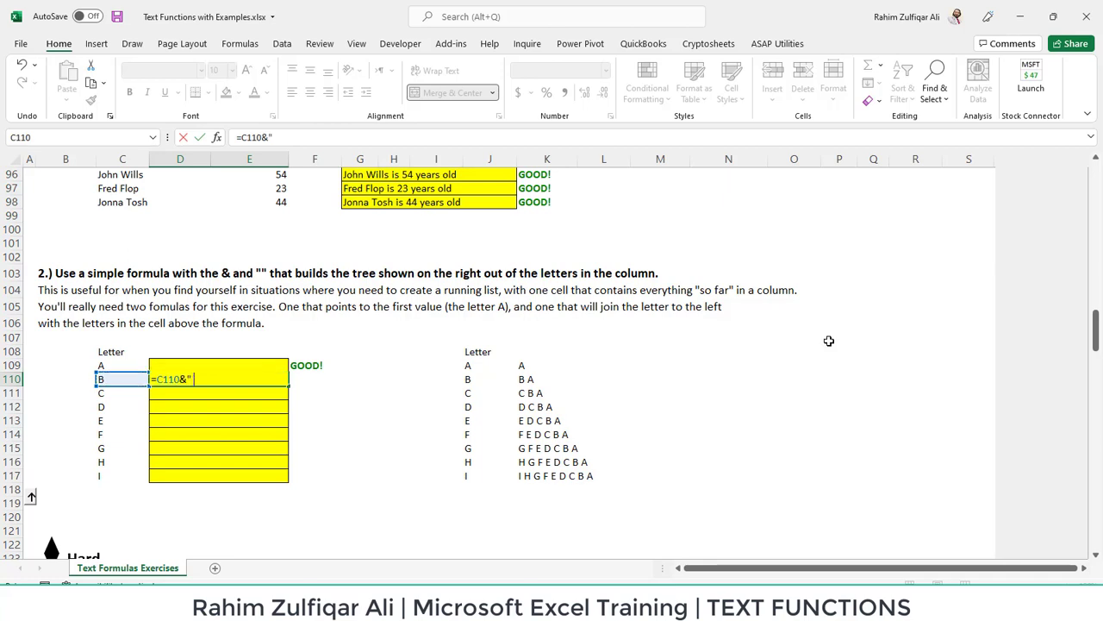
type("&")
key("Up")
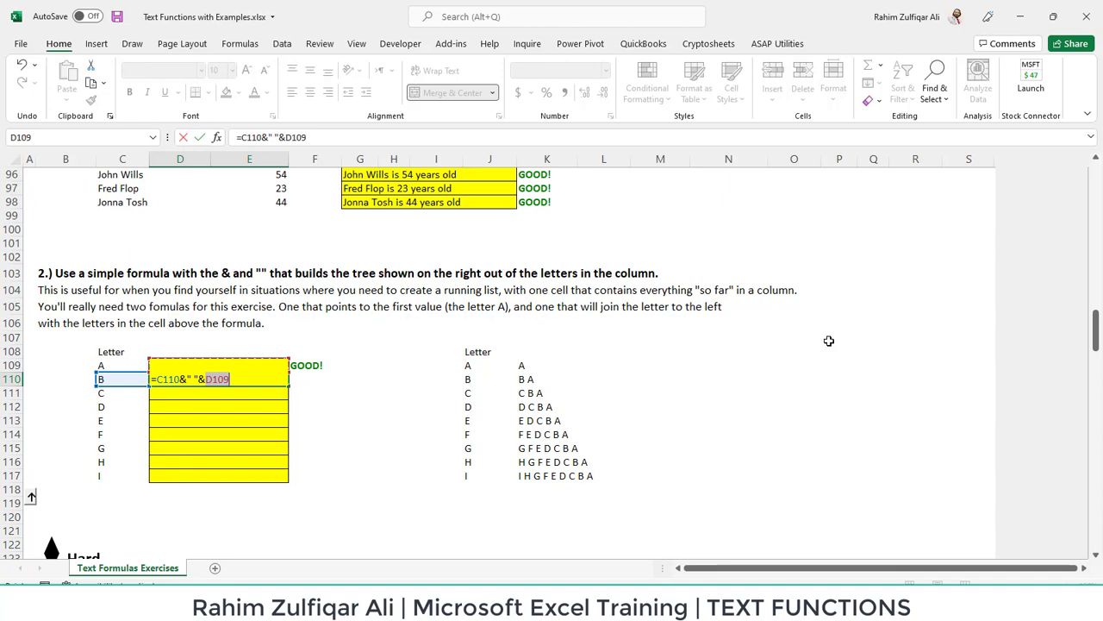
key("ctrl+Return")
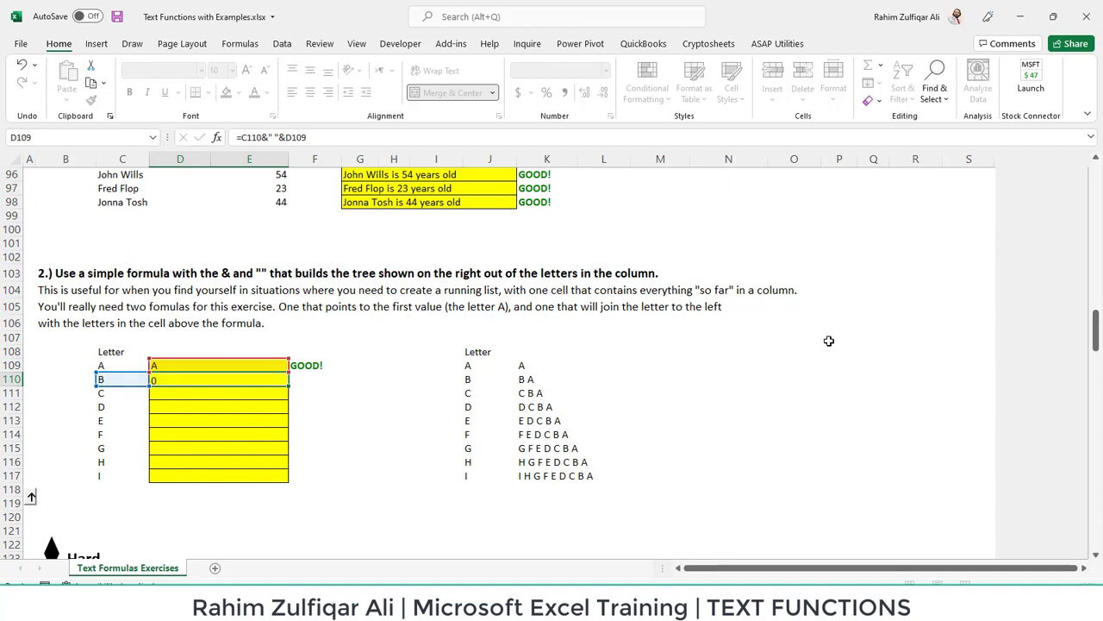
left_click_drag(215, 379, 216, 476)
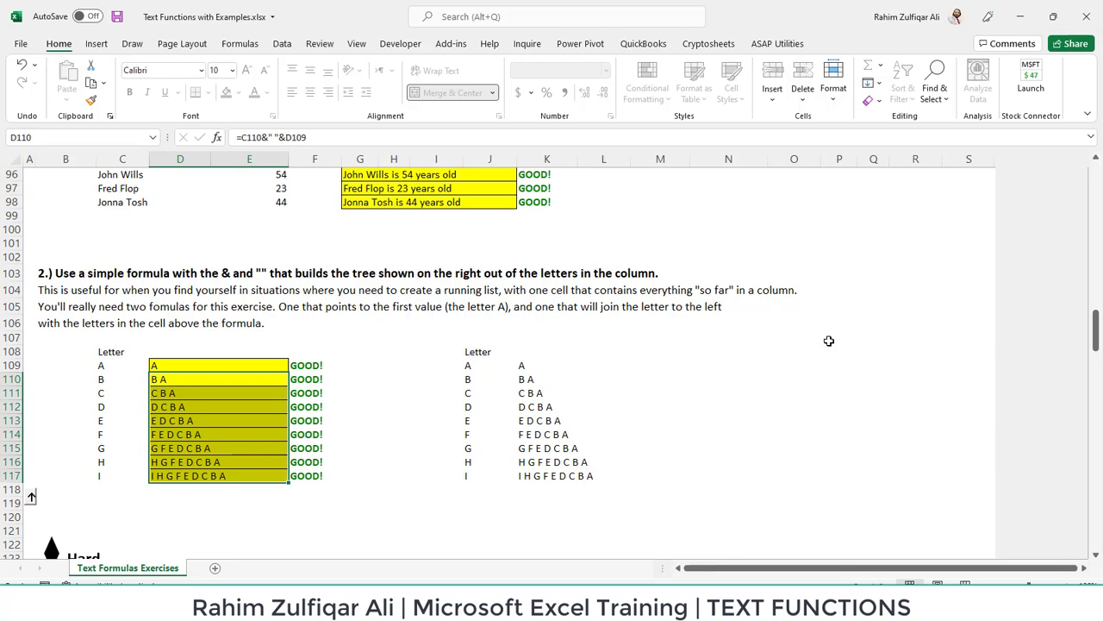
- Examine the first Hard exercise's Name and DOB columns in C131:C139 and E131:E139
key("Down")
key("Down")
key("Down")
key("Down")
key("Down")
key("Down")
key("Down")
key("Down")
key("Down")
key("Down")
key("Down")
key("Down")
key("Down")
key("Down")
key("Down")
key("Down")
key("Down")
key("Down")
key("Down")
key("Down")
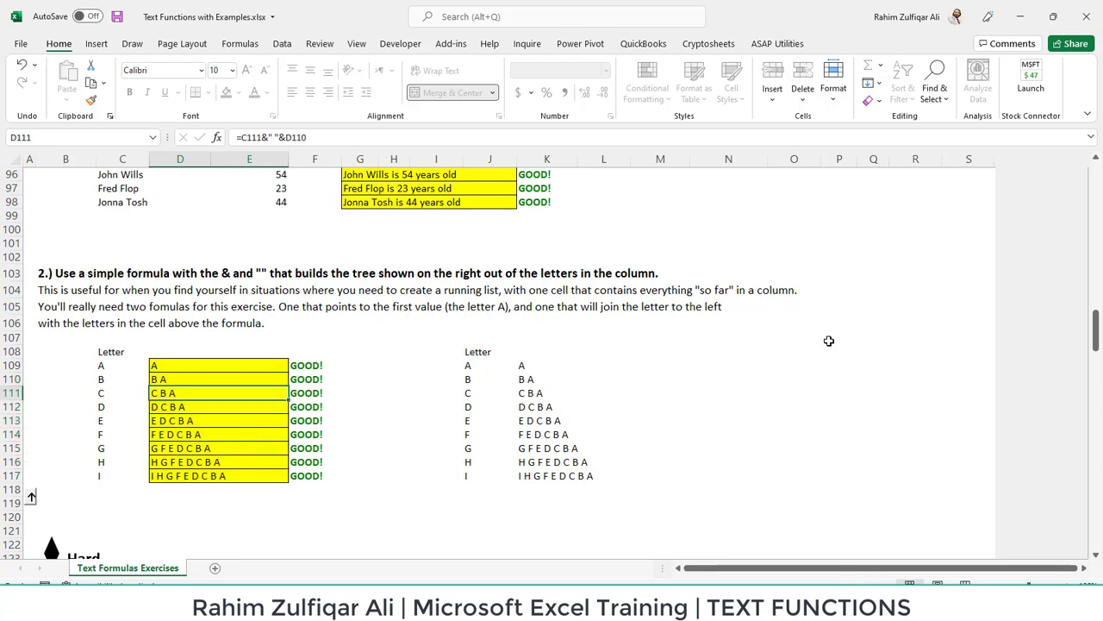
scroll(829, 341, "down", 3)
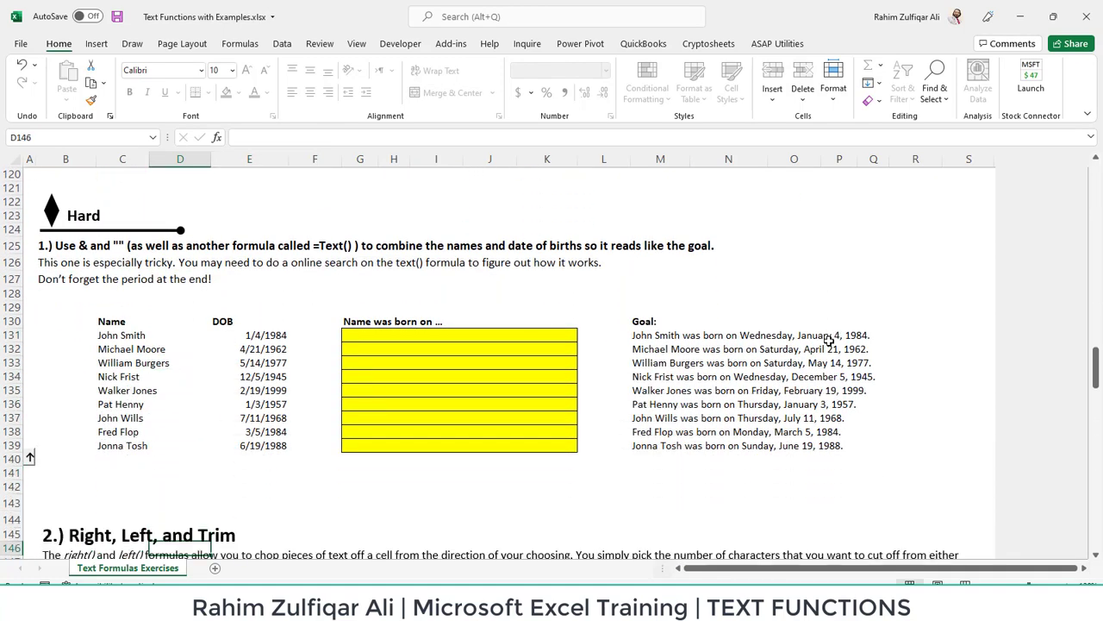
key("Up")
key("Up")
key("Up")
key("Up")
key("Left")
key("Up")
key("Up")
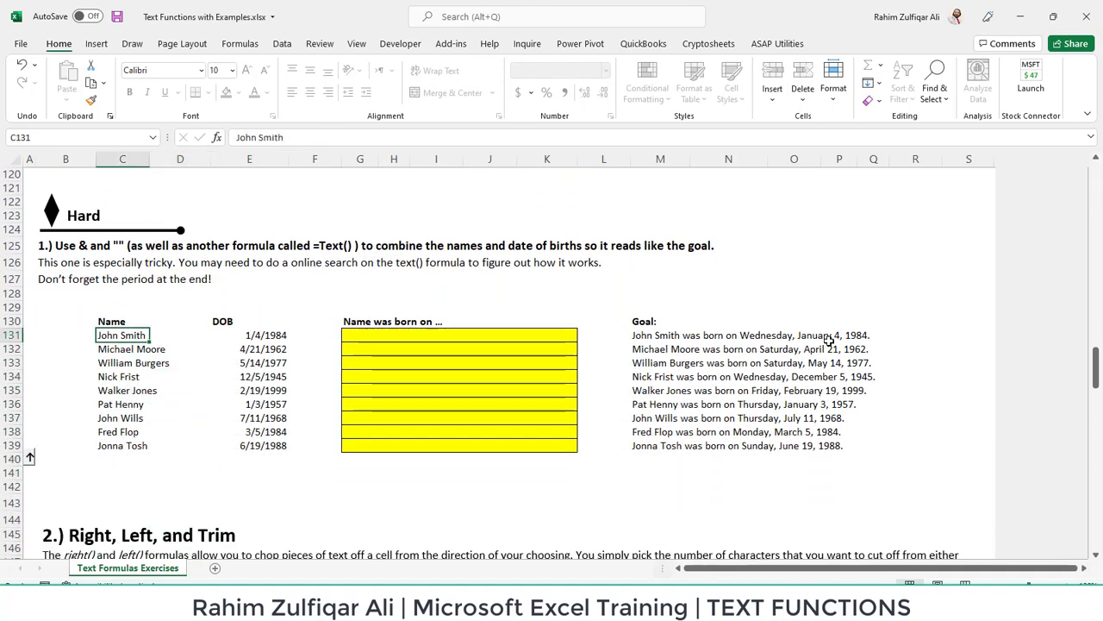
key("ctrl+shift+Down")
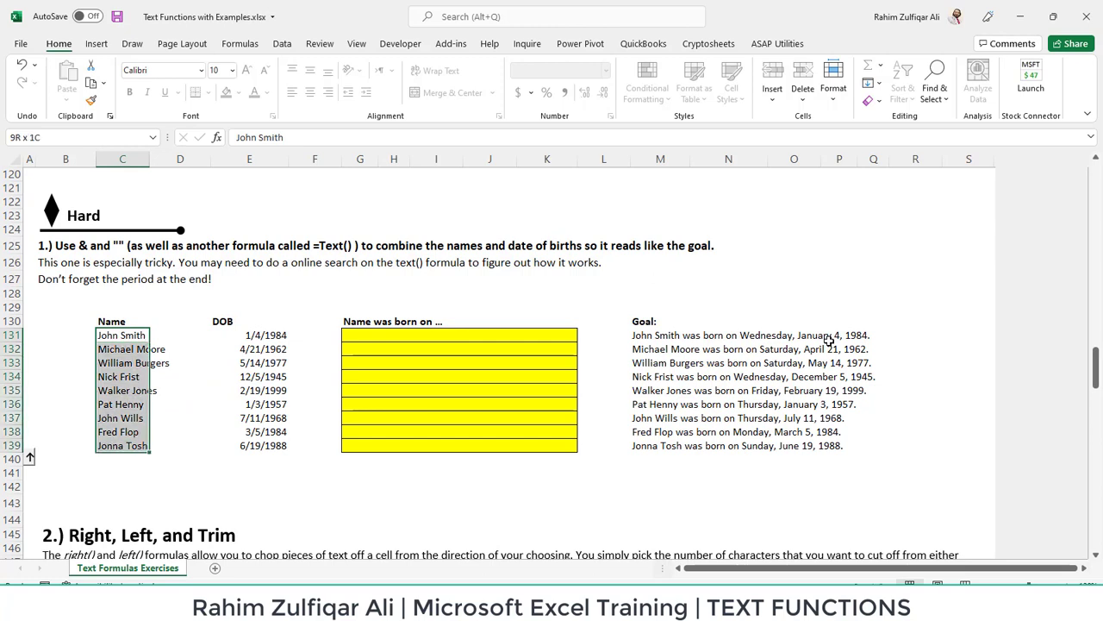
key("Right")
key("Right")
key("ctrl+shift+Down")
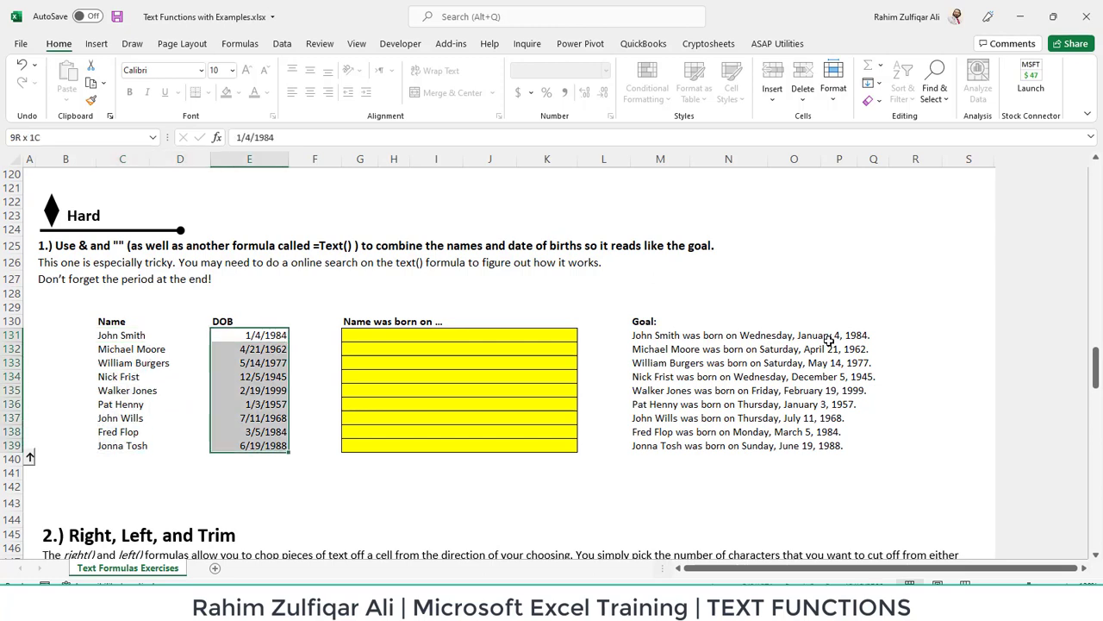
- Examine the first two target sentences in the Goal column, cells M131 and M132, of the first Hard exercise
key("Right")
key("Right")
key("Right")
key("Right")
key("Right")
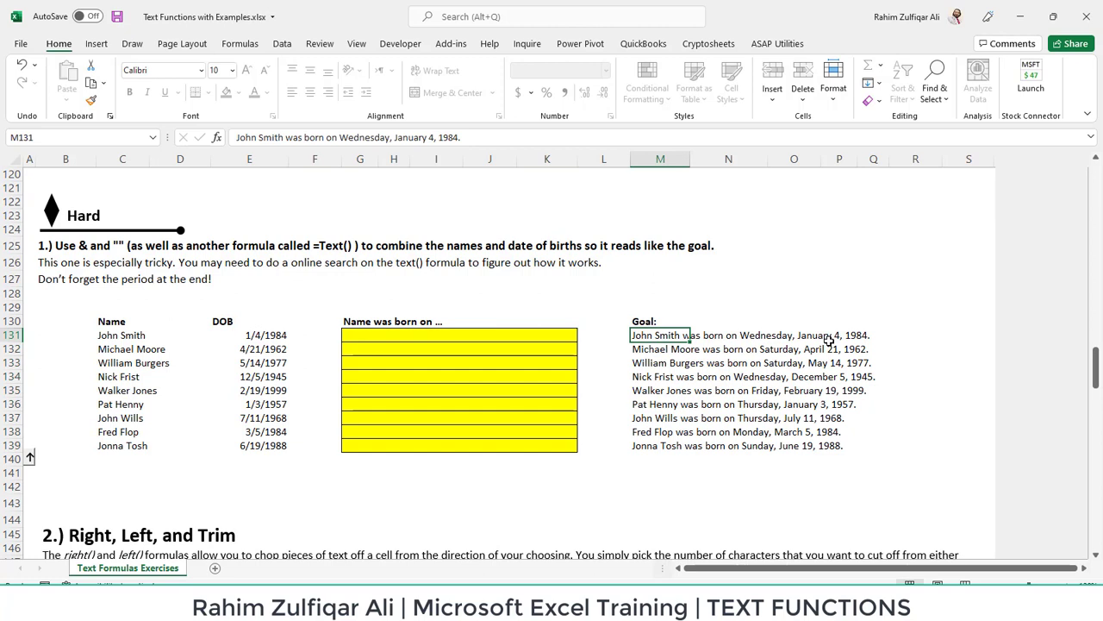
key("Down")
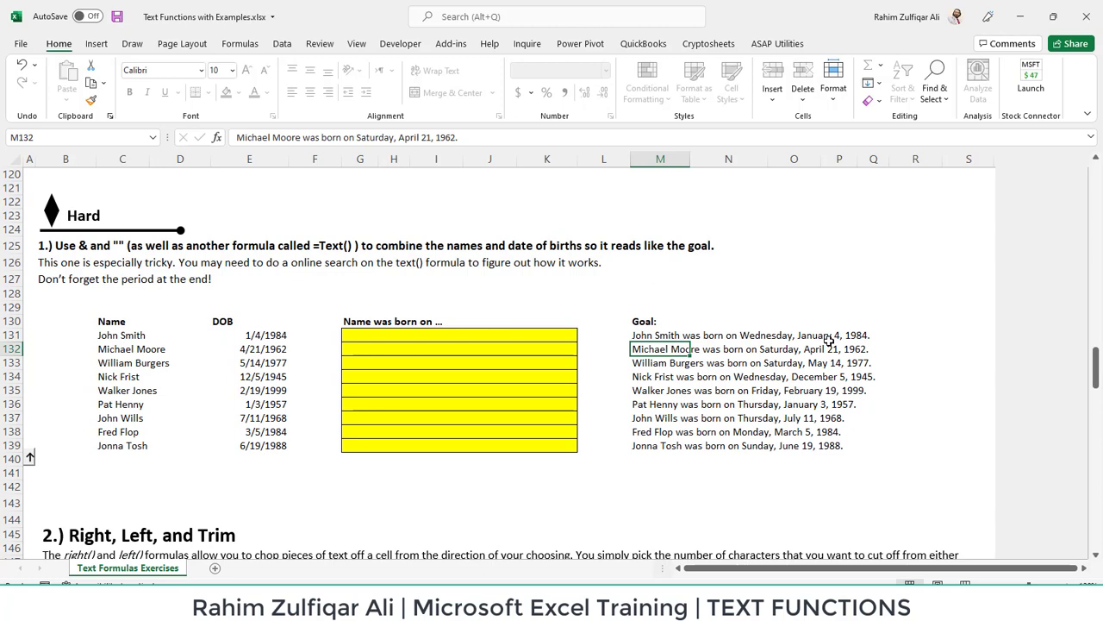
key("Up")
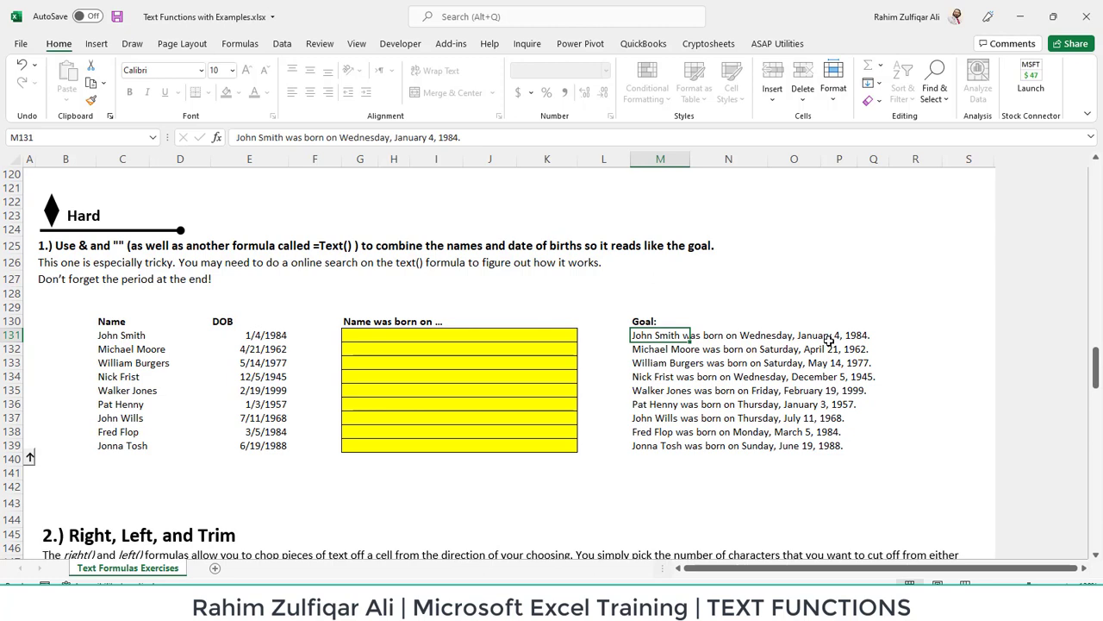
- Start a formula in G131 that joins the name in C131 with the text " was born on " using ampersands
key("Left")
key("Left")
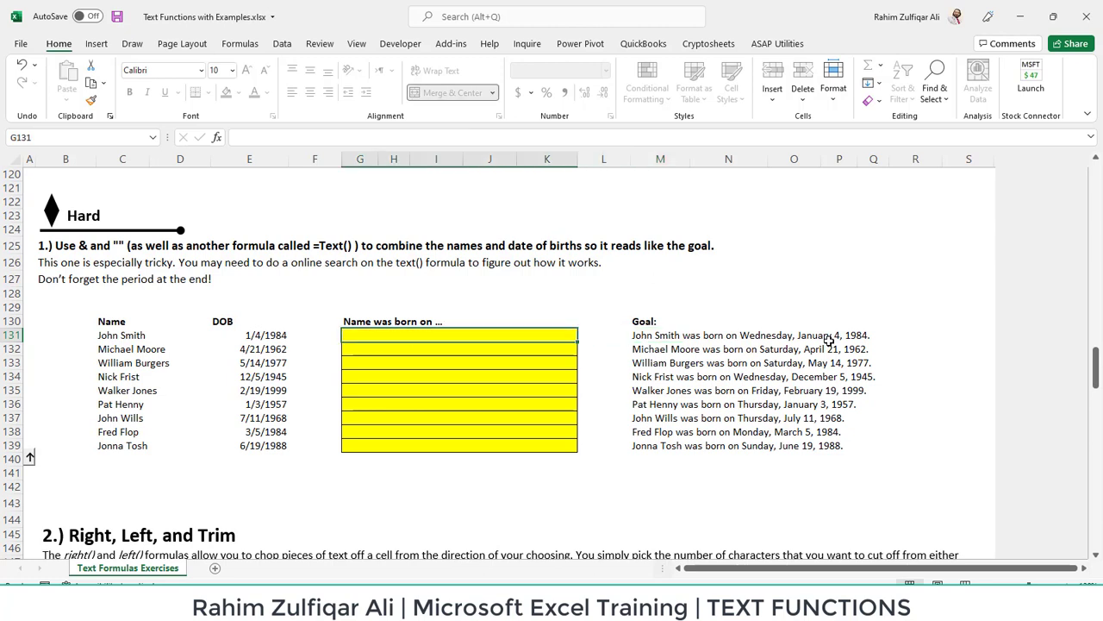
type("=")
key("Left")
key("Left")
key("Left")
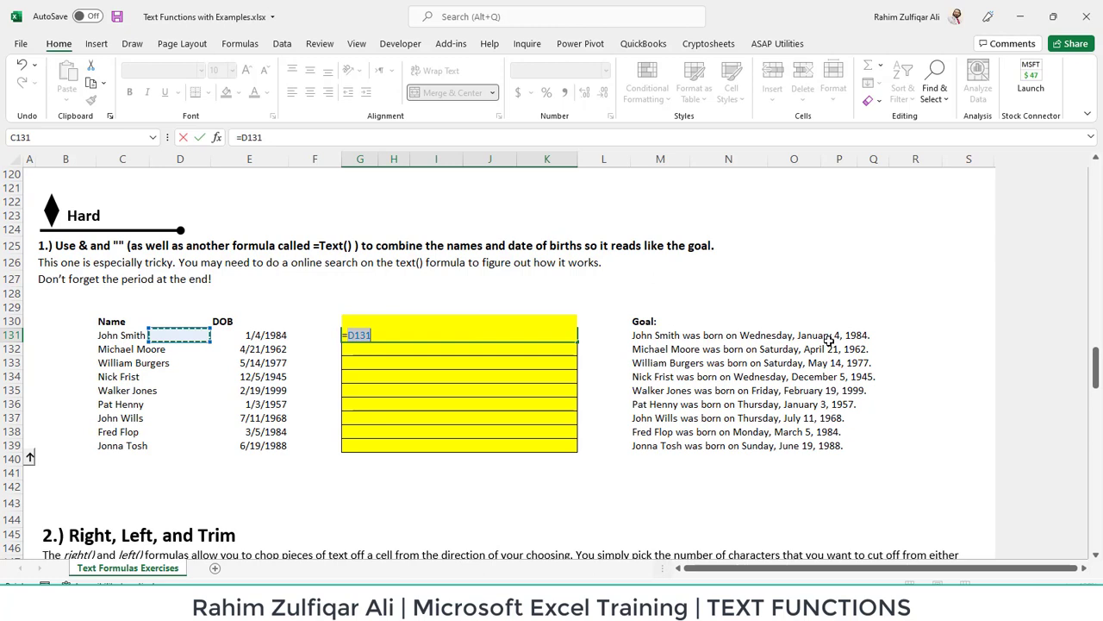
key("Left")
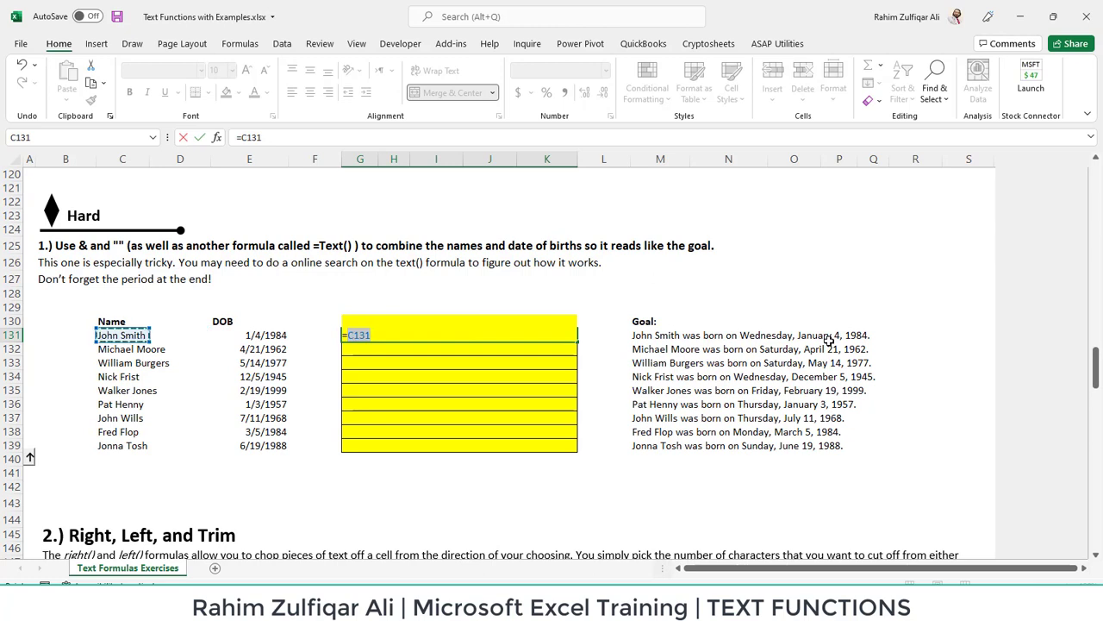
type("&\" w")
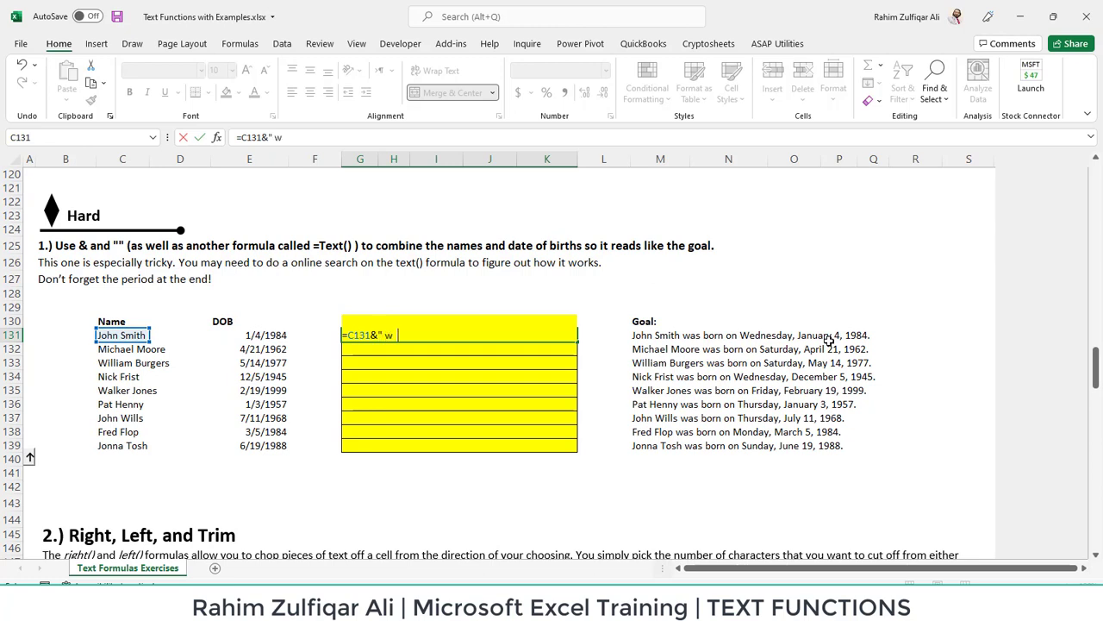
type("as born on \"")
type("&")
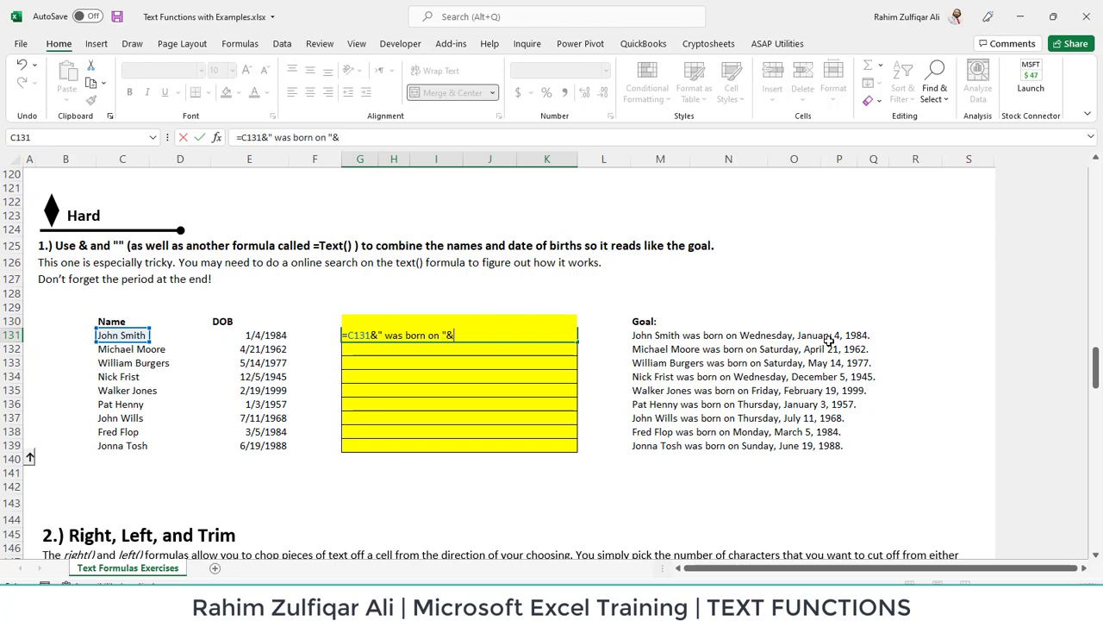
- Continue the G131 formula with a TEXT function on E131, using the date format dddd, mmmm d, yyyy. including the closing period
key("Left")
key("Left")
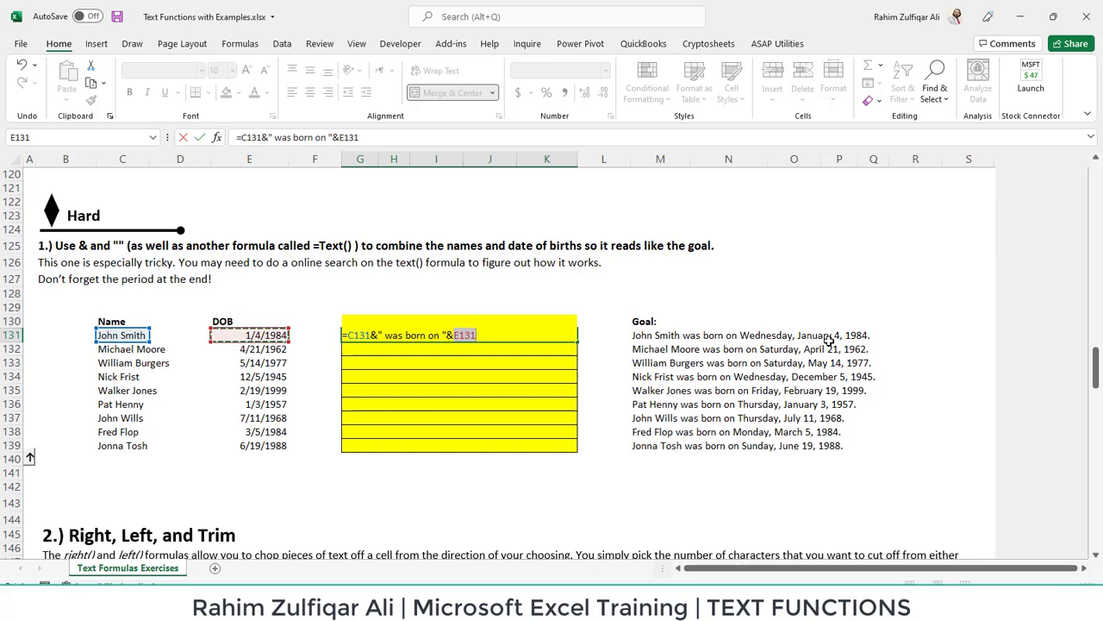
key("BackSpace")
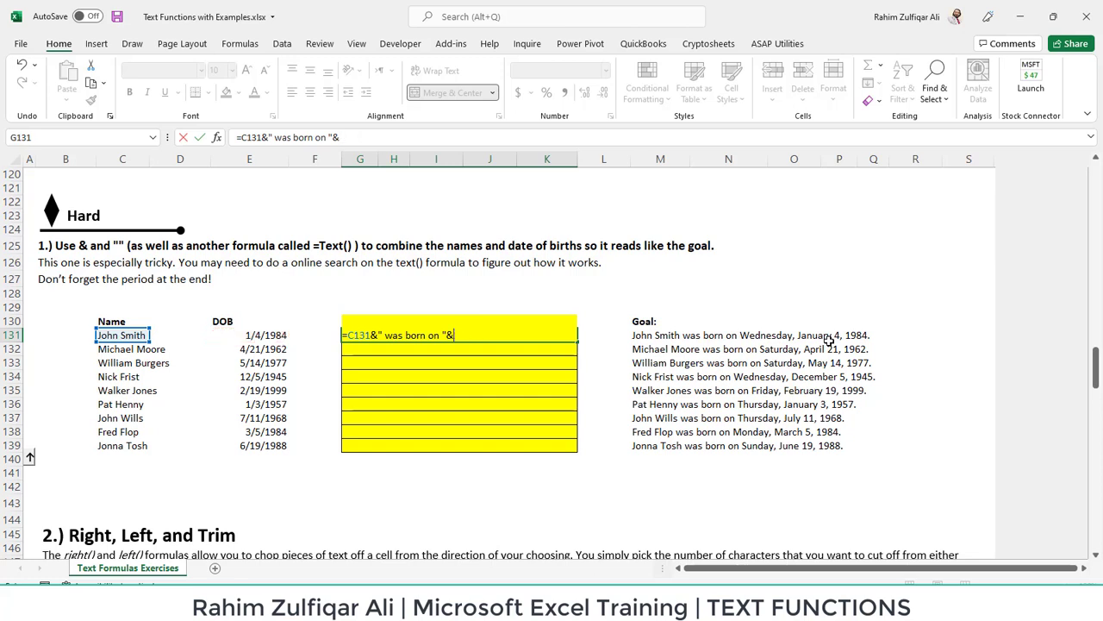
type("text")
key("Tab")
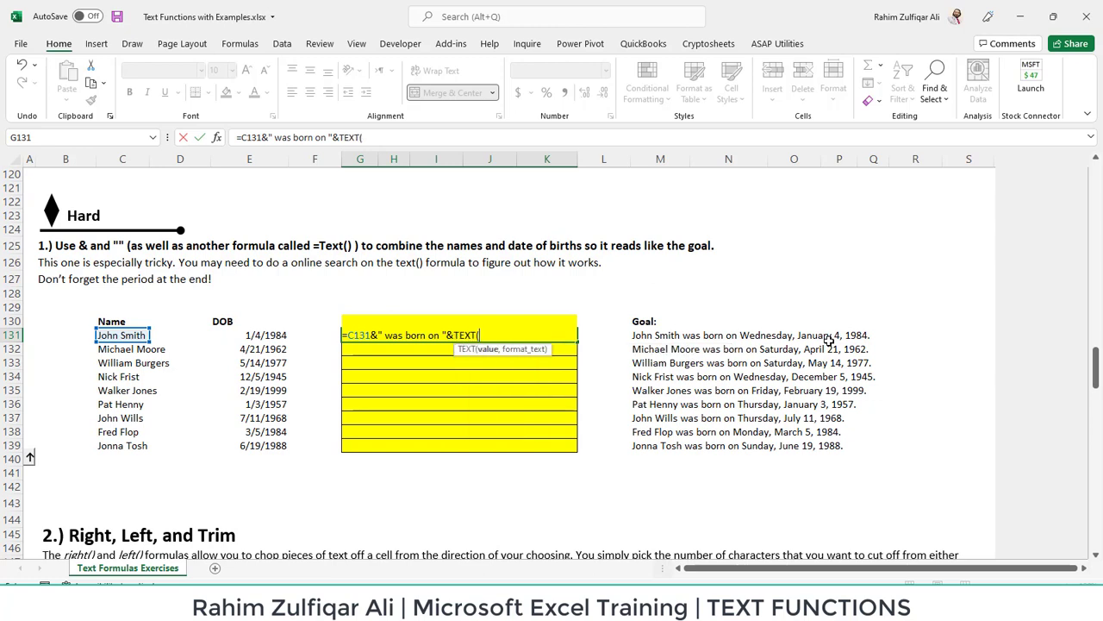
key("Left")
key("Left")
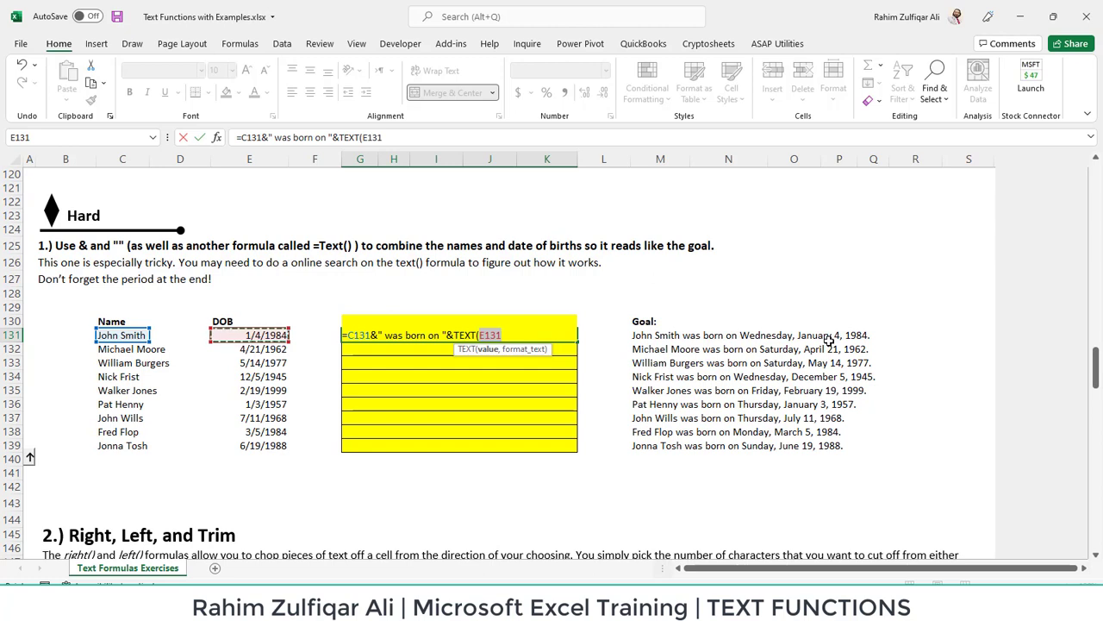
type(",")
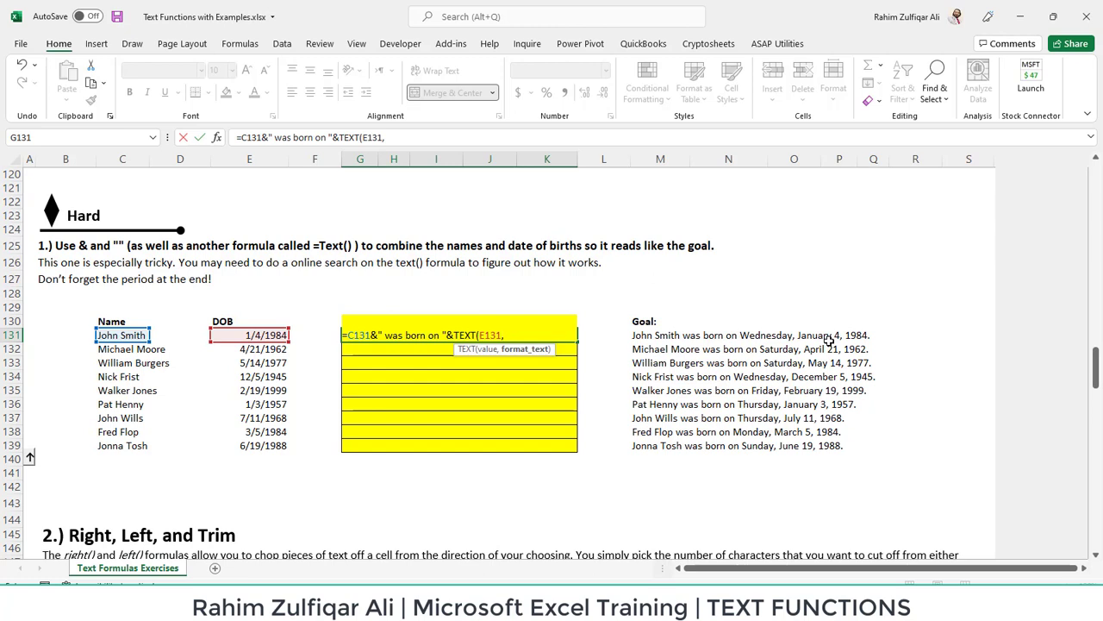
type("dddd,")
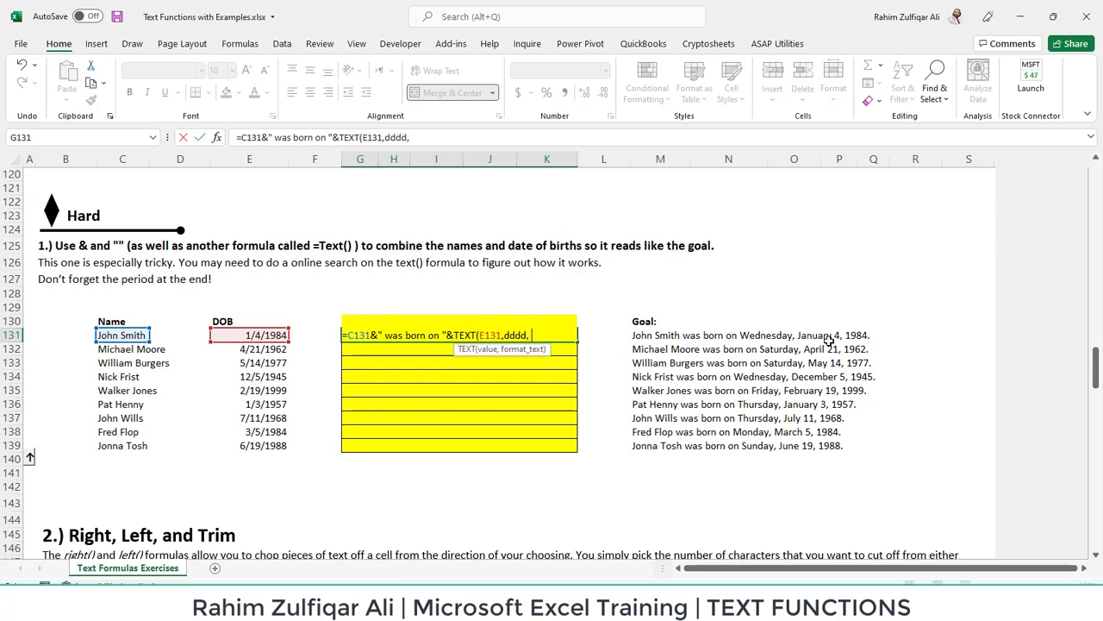
type(" mmmm d")
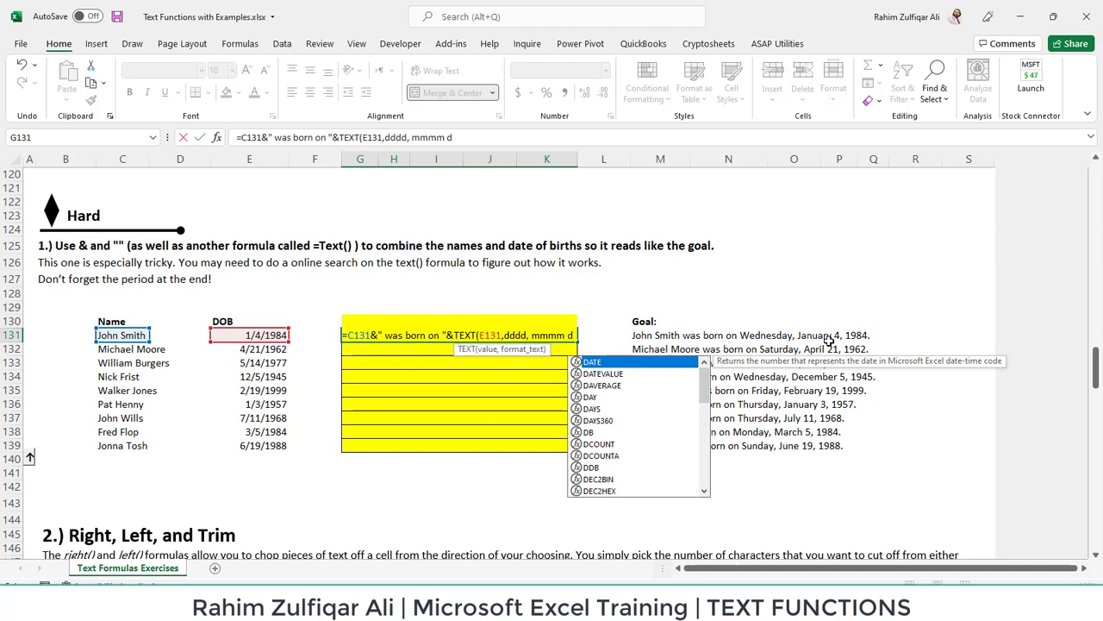
type(", yyyy")
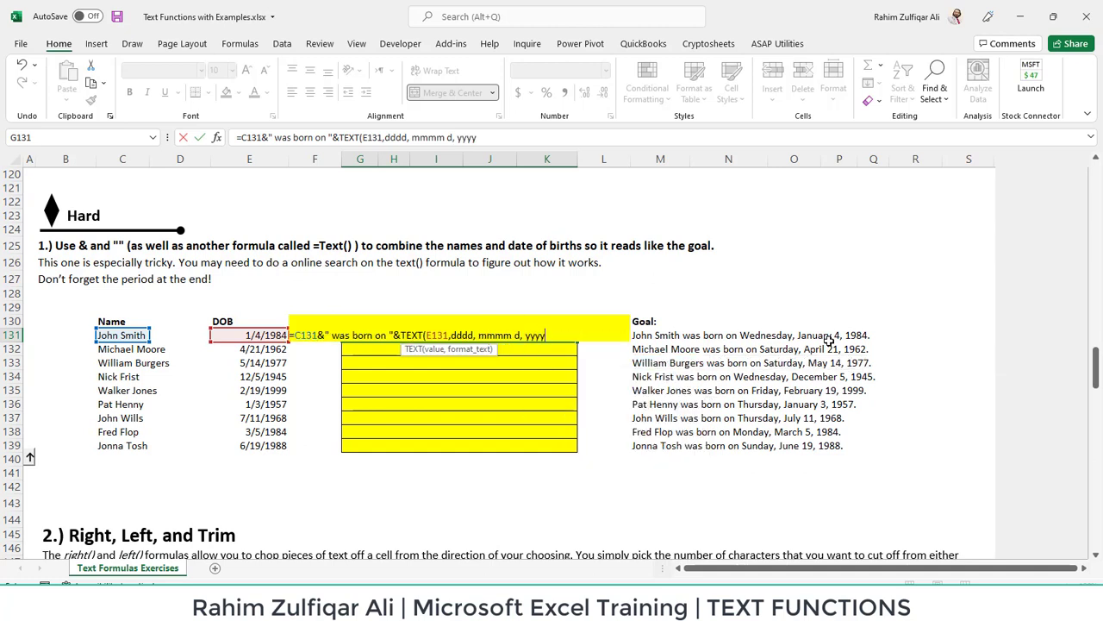
type(".\")")
key("Return")
key("Return")
- Insert the missing opening quotation mark before dddd and commit =C131&" was born on "&TEXT(E131,"dddd, mmmm d, yyyy.") in G131
key("Left")
key("Left")
key("Left")
key("Left")
key("Left")
key("Left")
key("Left")
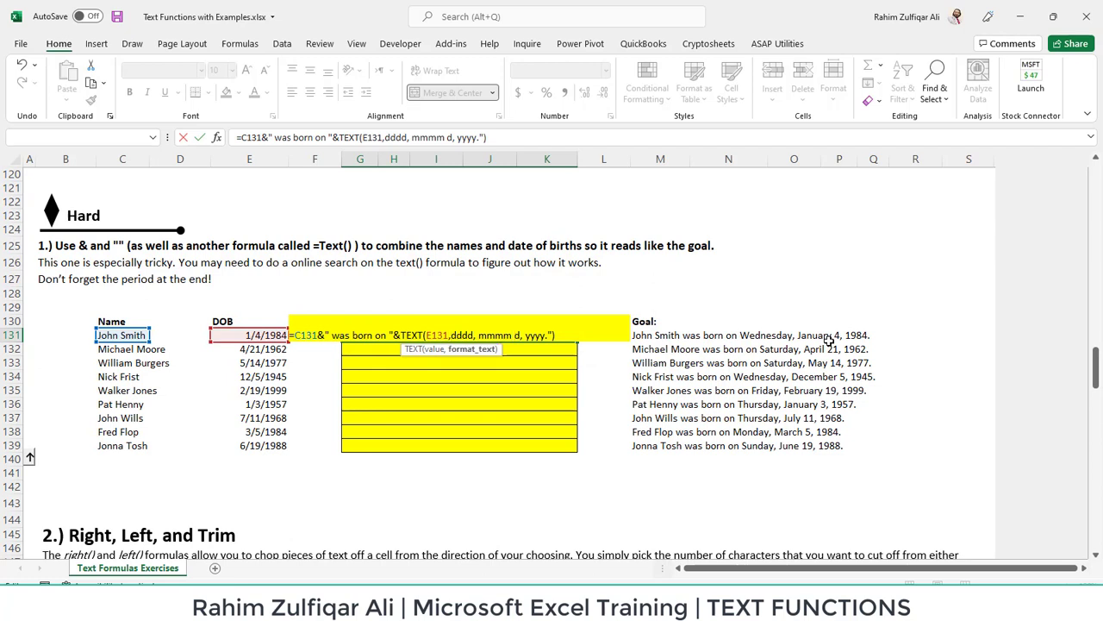
type("\"")
key("Right")
key("Right")
key("Right")
key("Right")
key("Right")
key("Right")
key("Right")
key("Right")
key("Right")
key("Right")
key("Right")
key("Right")
key("Right")
key("Right")
key("Right")
key("Right")
key("Right")
key("Right")
key("Right")
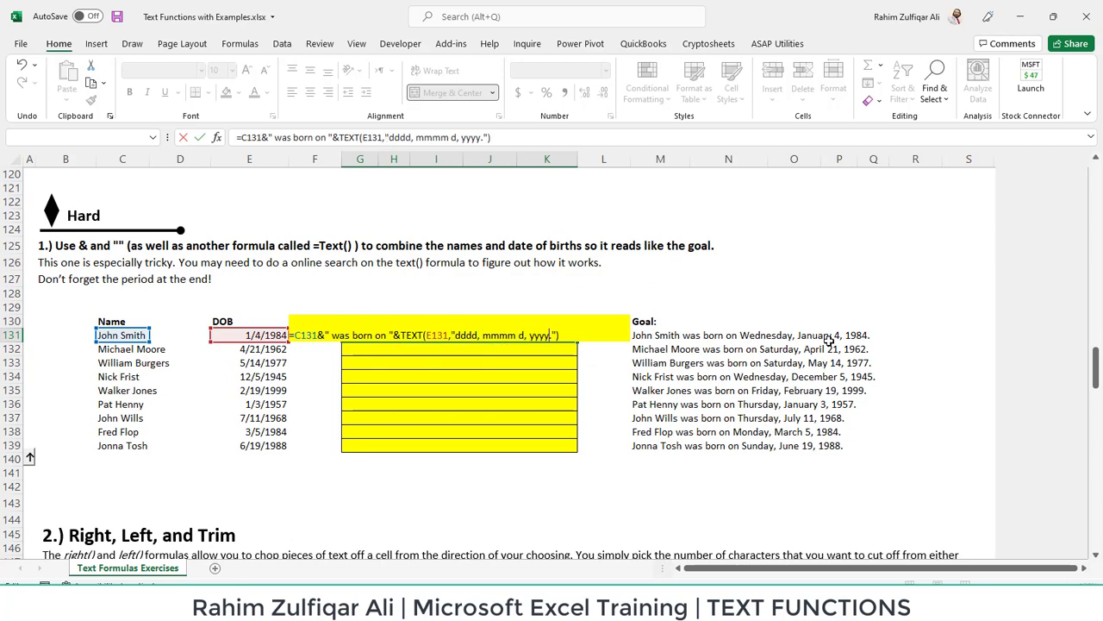
key("ctrl+Return")
- Fill the birth date sentence formula from G131 down through G139
key("shift+Down")
key("shift+Down")
key("shift+Down")
key("shift+Down")
key("shift+Down")
key("shift+Down")
key("shift+Down")
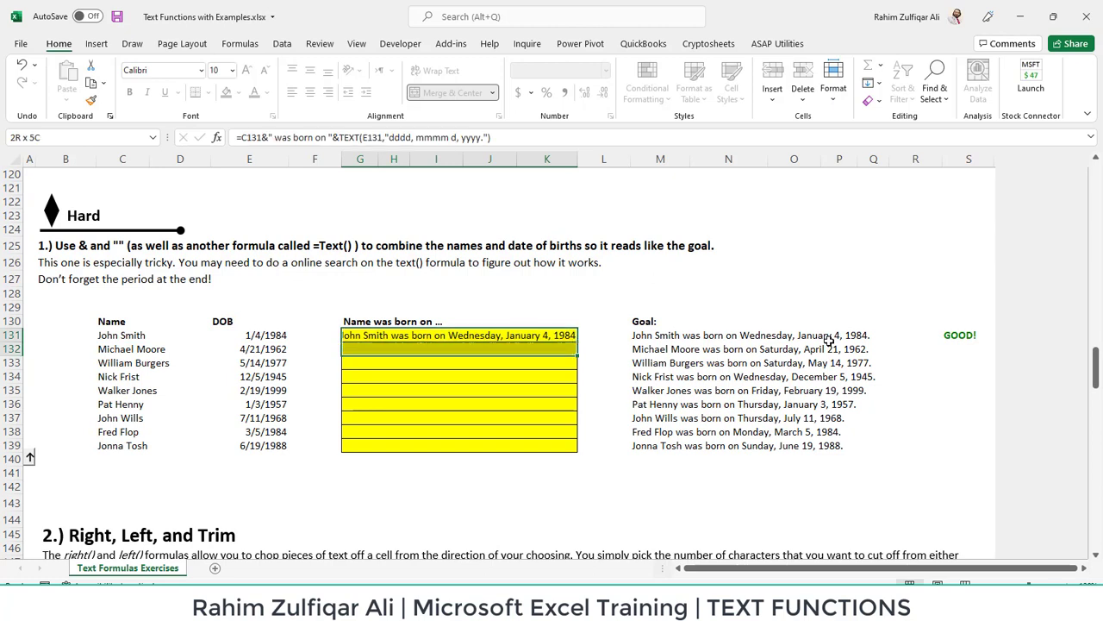
key("shift+Down")
key("ctrl+d")
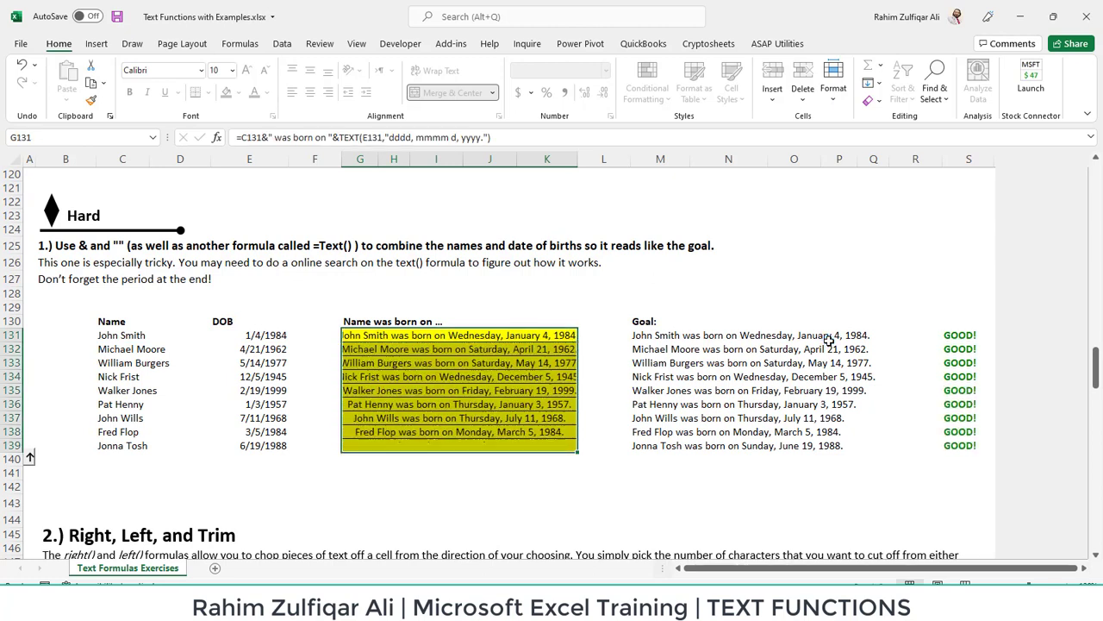
- Check the answer verification in S131 against the birth date sentence formula in G131
key("Right")
key("Right")
key("Right")
key("Right")
key("Right")
key("Right")
key("Right")
key("Right")
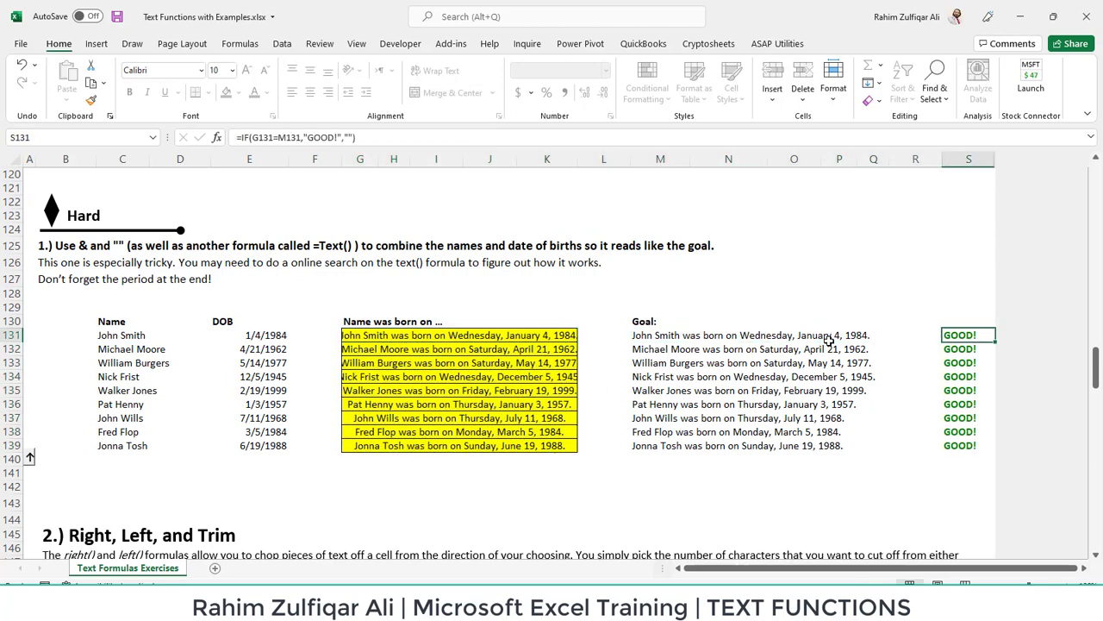
key("Left")
key("Left")
key("Left")
key("Left")
key("Left")
key("Left")
key("Left")
key("Left")
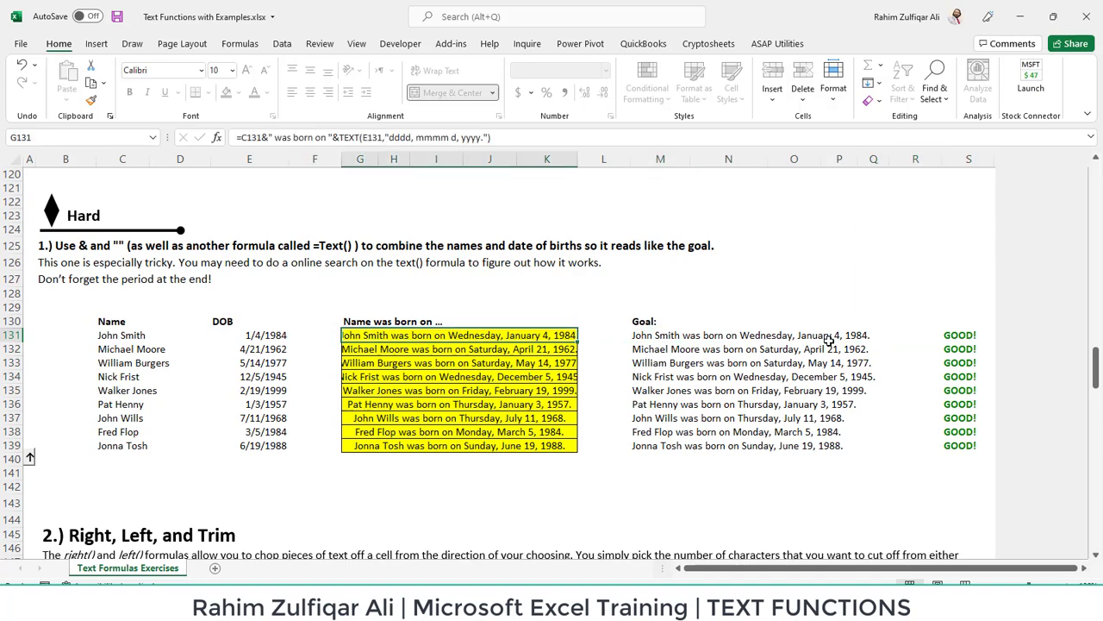
- Examine the Right, Left, and Trim section and the Job grade column of its first Easy exercise, C165:C175
key("Down")
key("Down")
key("Down")
key("Down")
key("Down")
key("Down")
key("Down")
key("Down")
key("Down")
key("Down")
key("Down")
key("Down")
key("Down")
key("Down")
key("Down")
key("Down")
key("Down")
key("Down")
key("Down")
key("Down")
key("Down")
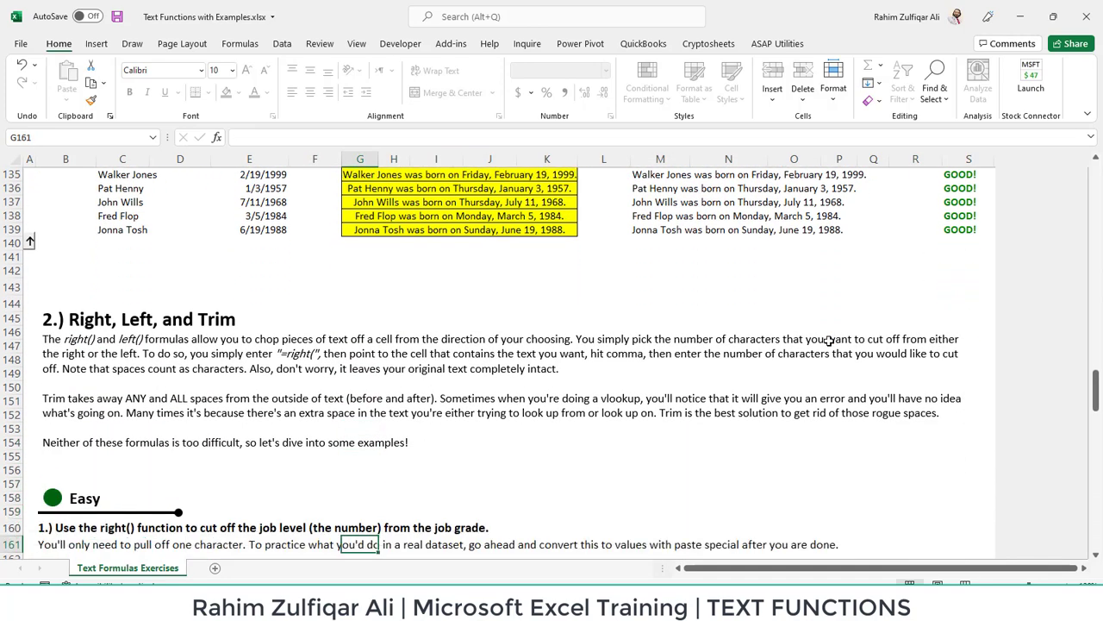
key("Down")
key("Down")
key("Down")
key("Down")
key("Down")
key("Down")
key("Down")
key("Down")
key("Left")
key("Left")
key("Left")
key("Left")
key("Up")
key("Up")
key("Up")
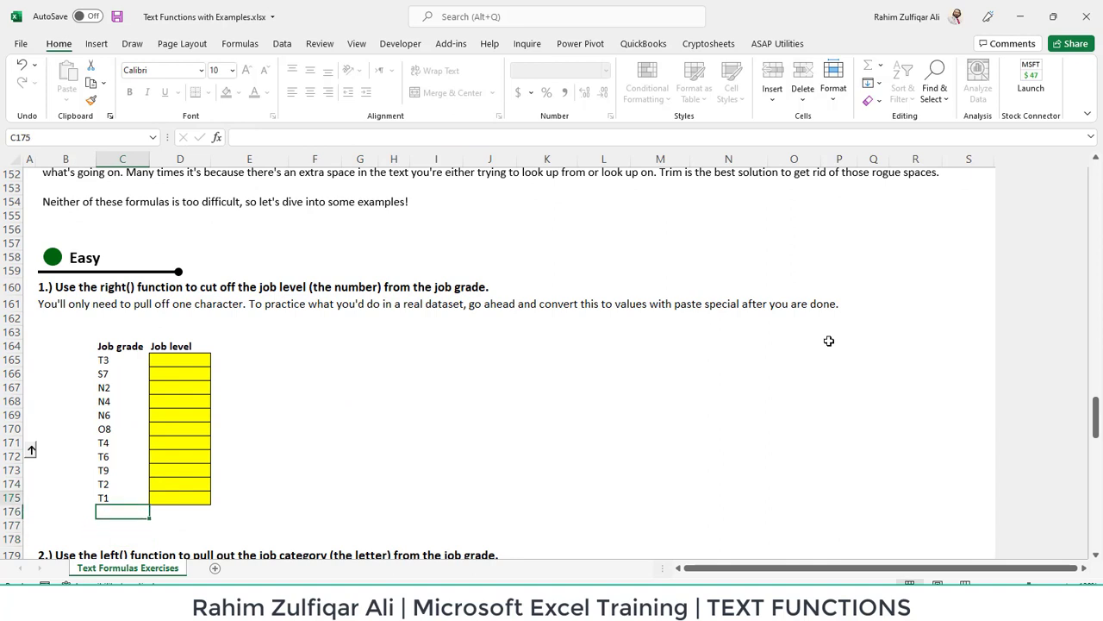
key("Up")
key("Up")
key("Up")
key("Up")
key("Up")
key("Up")
key("Up")
key("Up")
key("Up")
key("Up")
- Enter the formula =RIGHT(C165,1) in D165 to extract the job level from the job grade
key("Right")
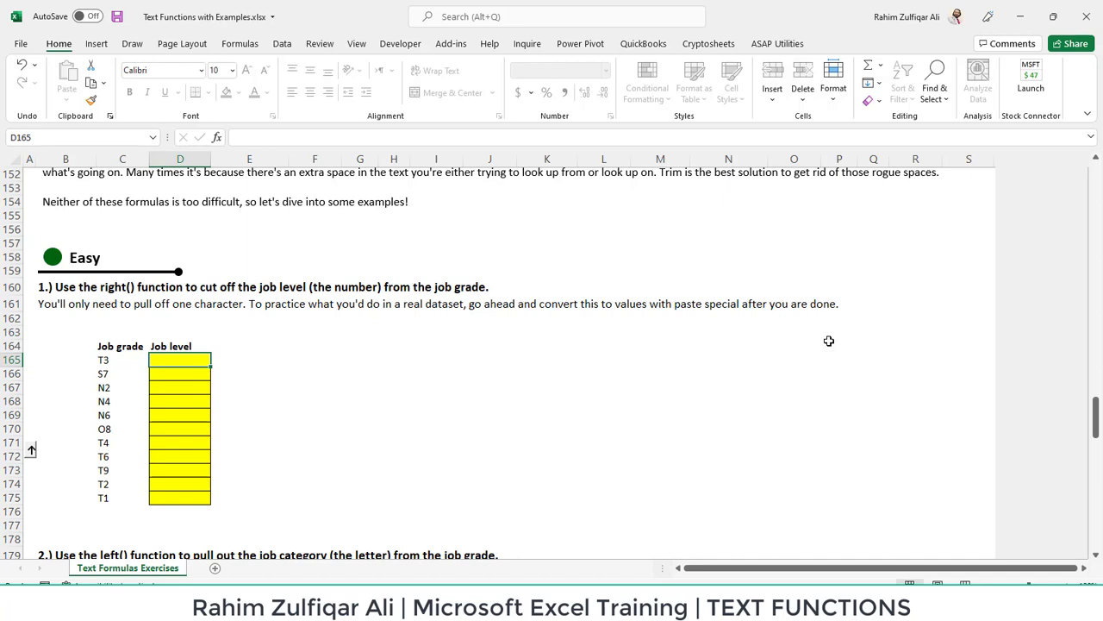
type("=right")
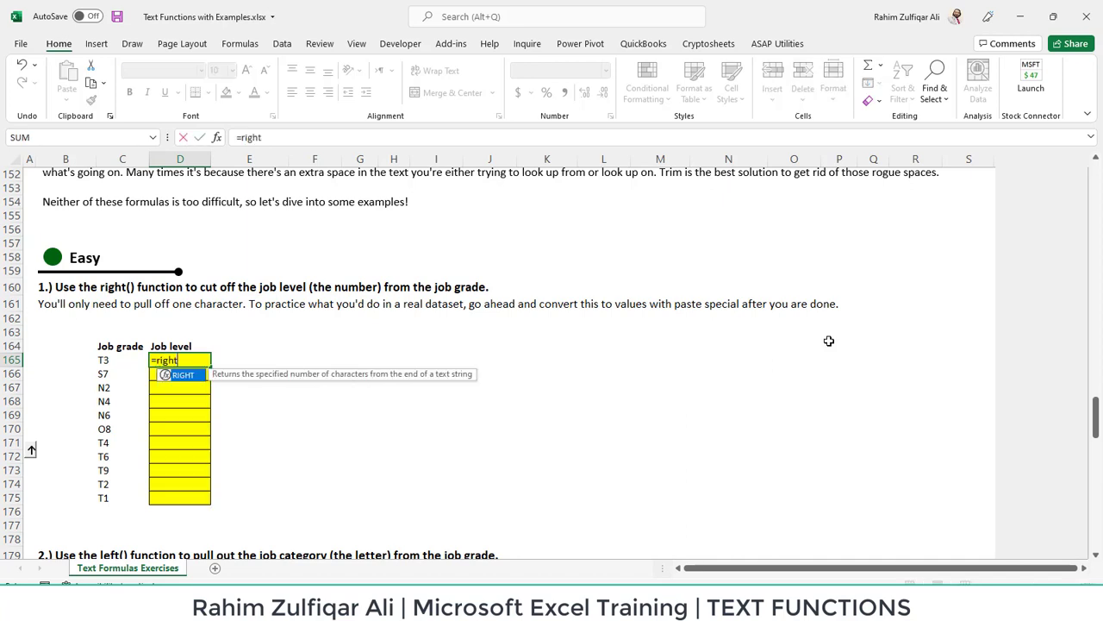
key("Tab")
key("Left")
type(",1")
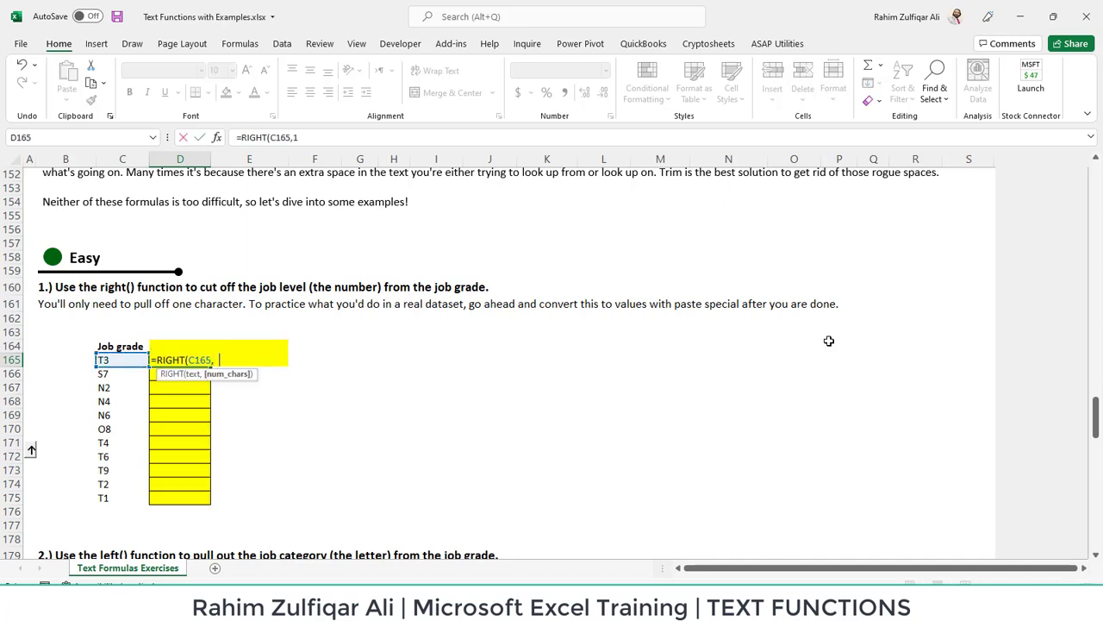
type(")")
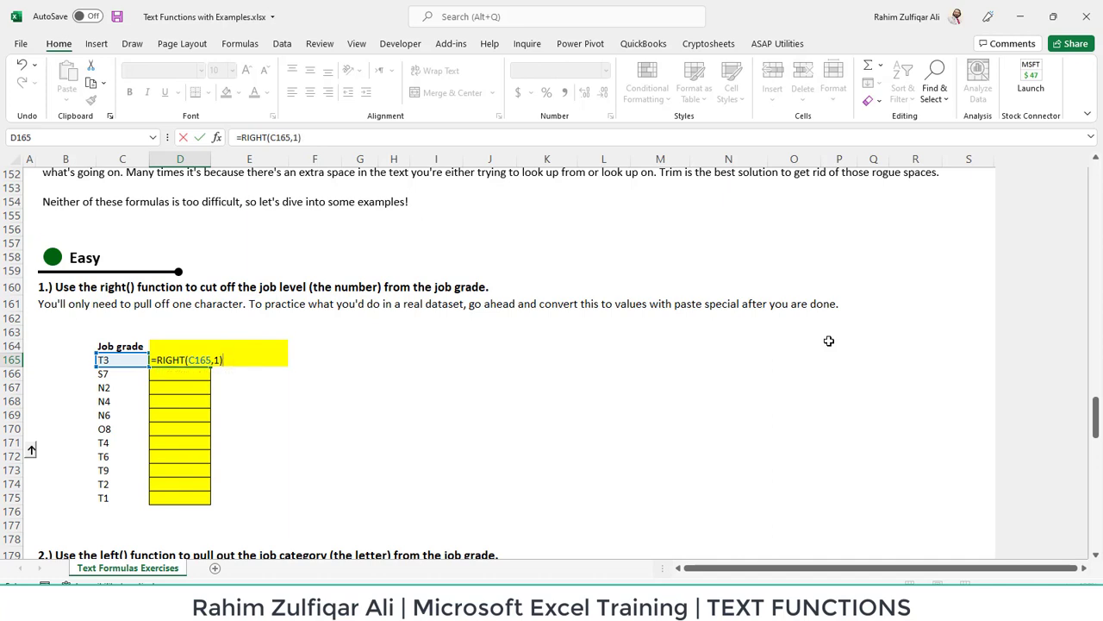
key("ctrl+Return")
- Fill the job level formula from D165 down through D175
key("shift+Down")
key("shift+Down")
key("shift+Down")
key("shift+Down")
key("shift+Down")
key("shift+Down")
key("shift+Down")
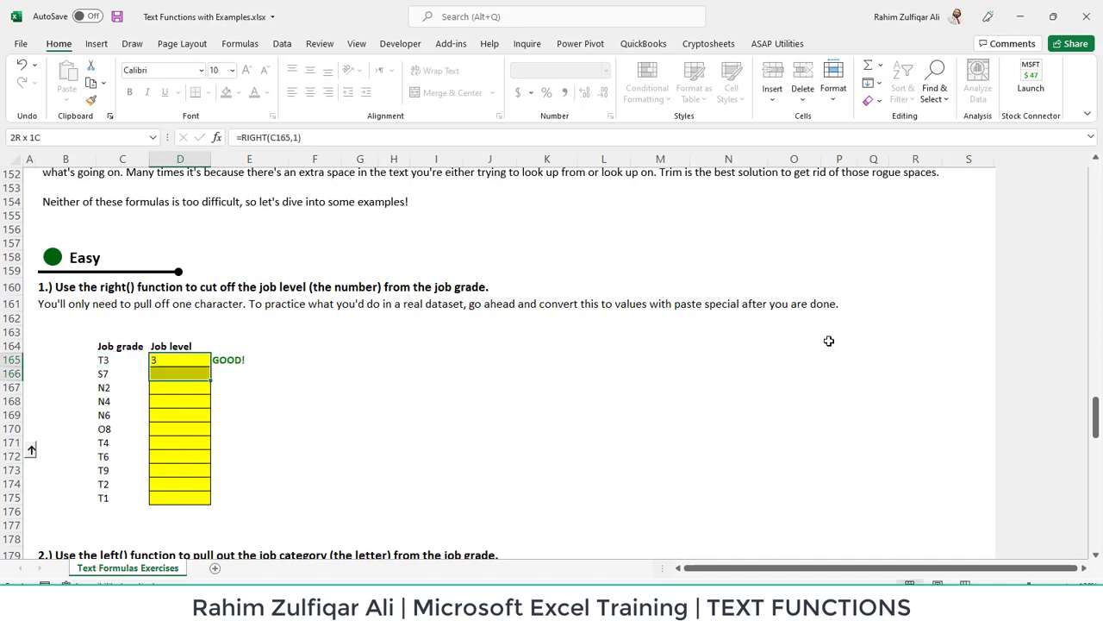
key("shift+Down")
key("shift+Down")
key("shift+Down")
key("ctrl+d")
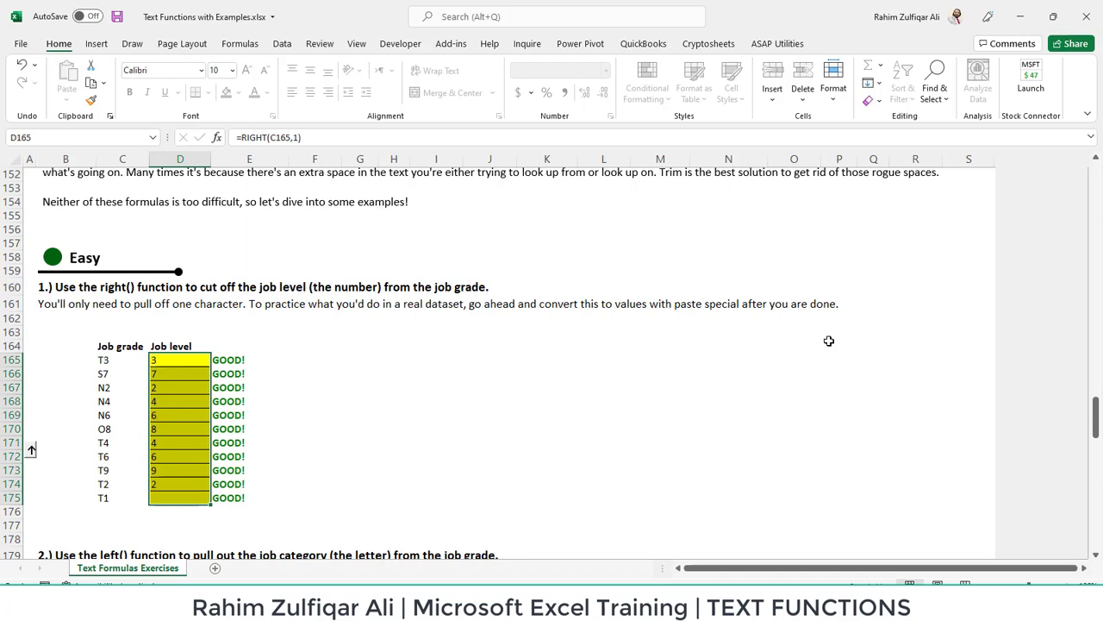
- Enter the formula =LEFT(C184,1) in D184 to extract the job category letter from the job grade
key("Down")
key("Down")
key("Down")
key("Down")
key("Down")
key("Down")
key("Down")
key("Down")
key("Down")
key("Down")
key("Down")
key("Down")
key("Down")
key("Down")
key("Down")
key("Down")
key("Down")
key("Down")
key("Down")
key("Down")
key("Down")
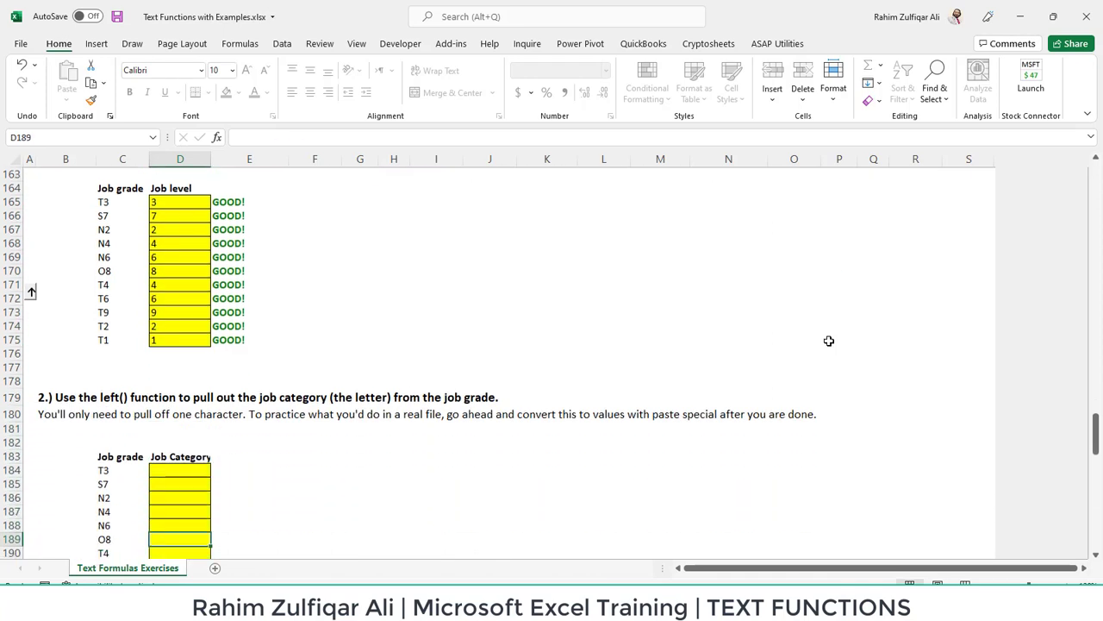
key("Up")
key("Up")
key("Up")
key("Up")
key("Up")
key("Up")
key("Up")
key("Up")
key("Up")
key("Up")
key("Up")
key("Up")
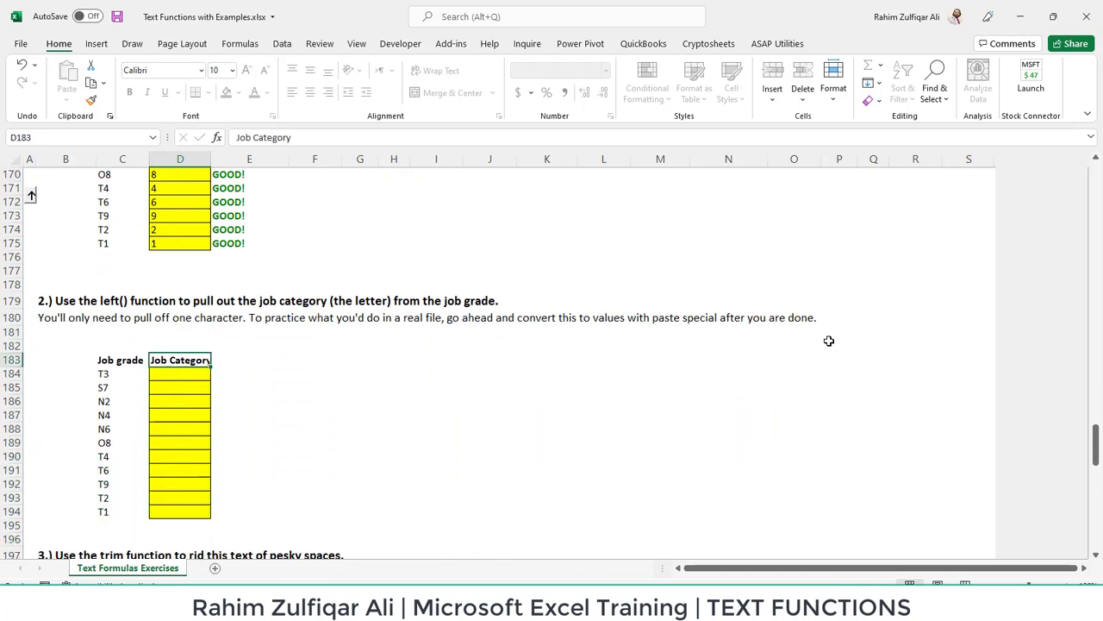
type("=left")
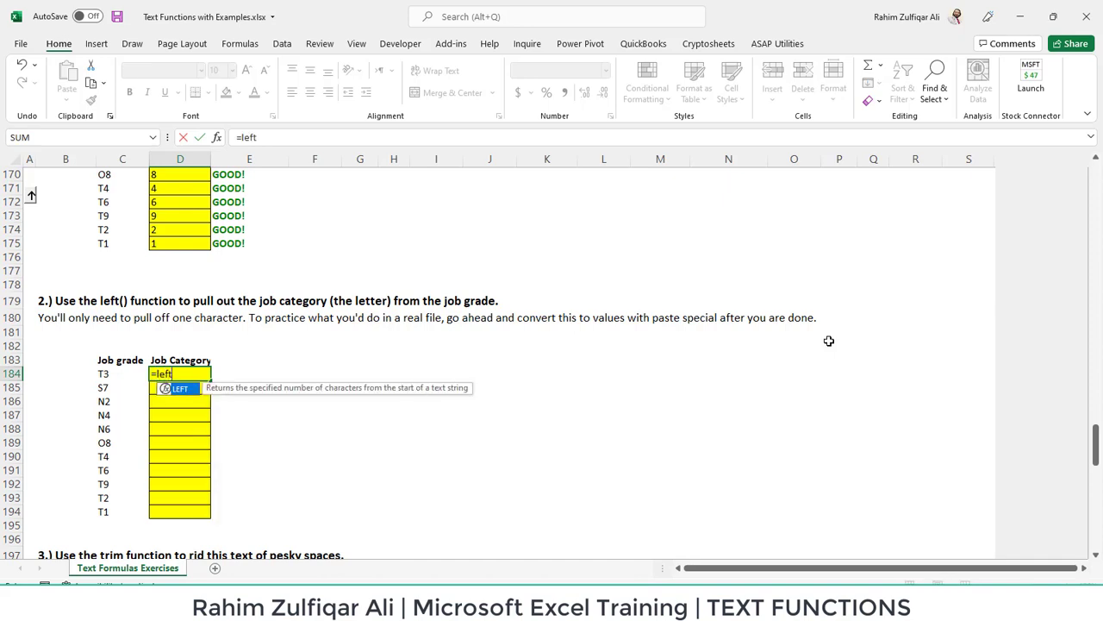
key("Tab")
key("Left")
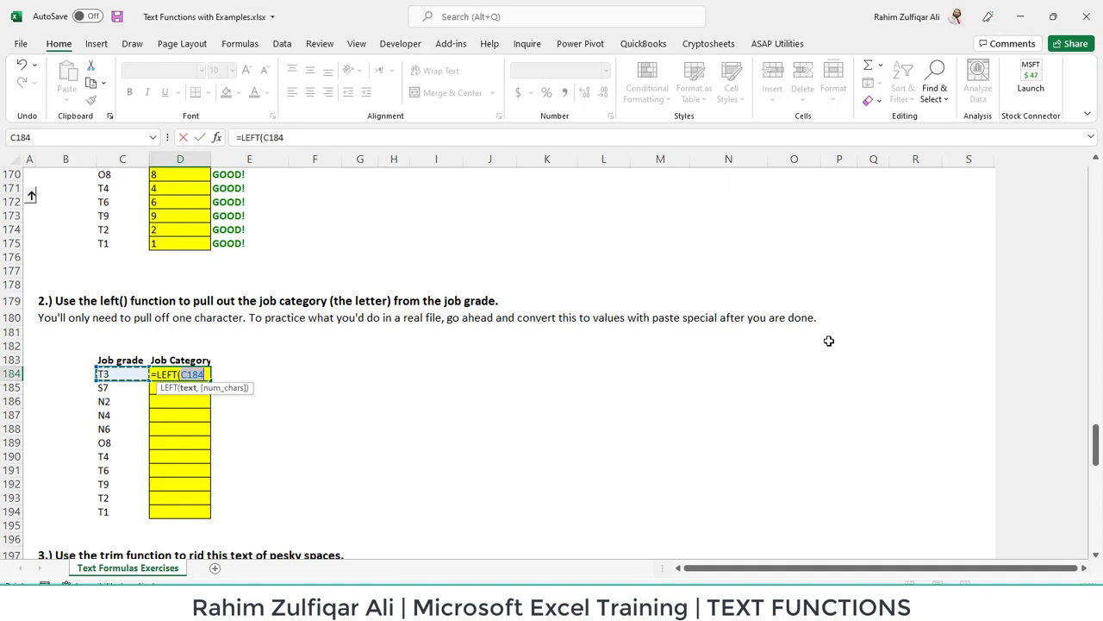
type(",")
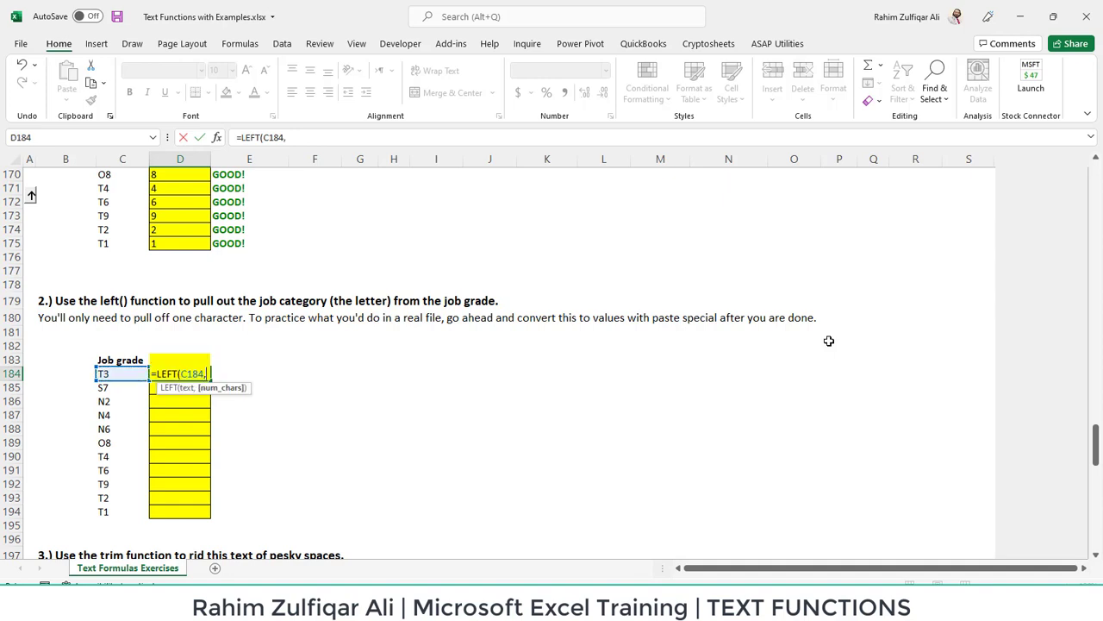
type("1)")
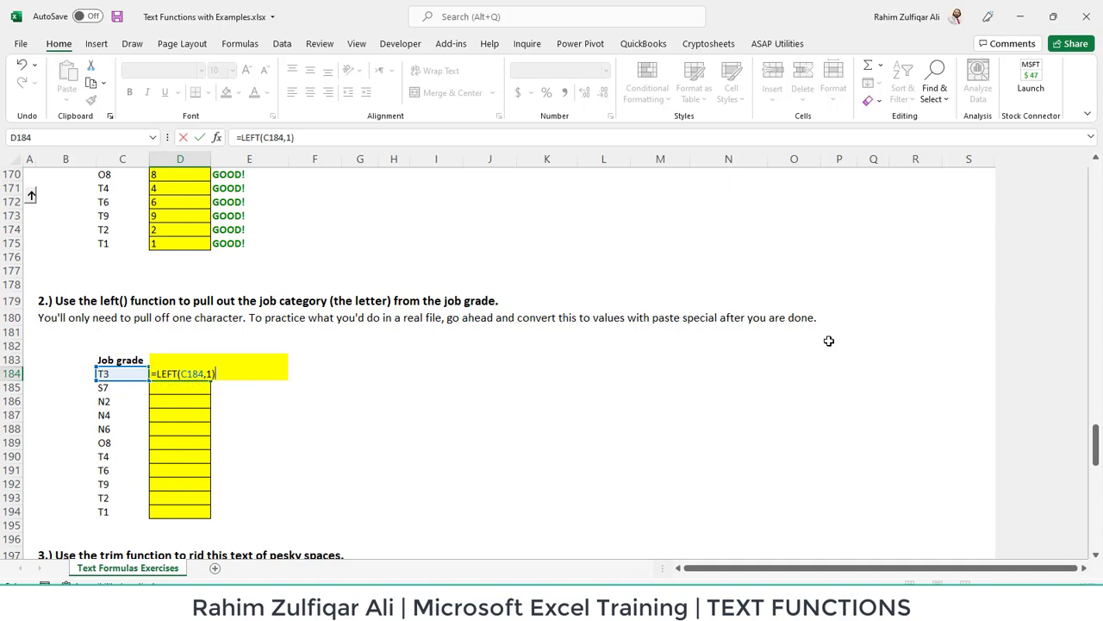
key("ctrl+Return")
- Fill the job category formula from D184 down through D194
key("shift+Down")
key("shift+Down")
key("shift+Down")
key("shift+Down")
key("shift+Down")
key("shift+Down")
key("shift+Down")
key("shift+Down")
key("shift+Down")
key("shift+Down")
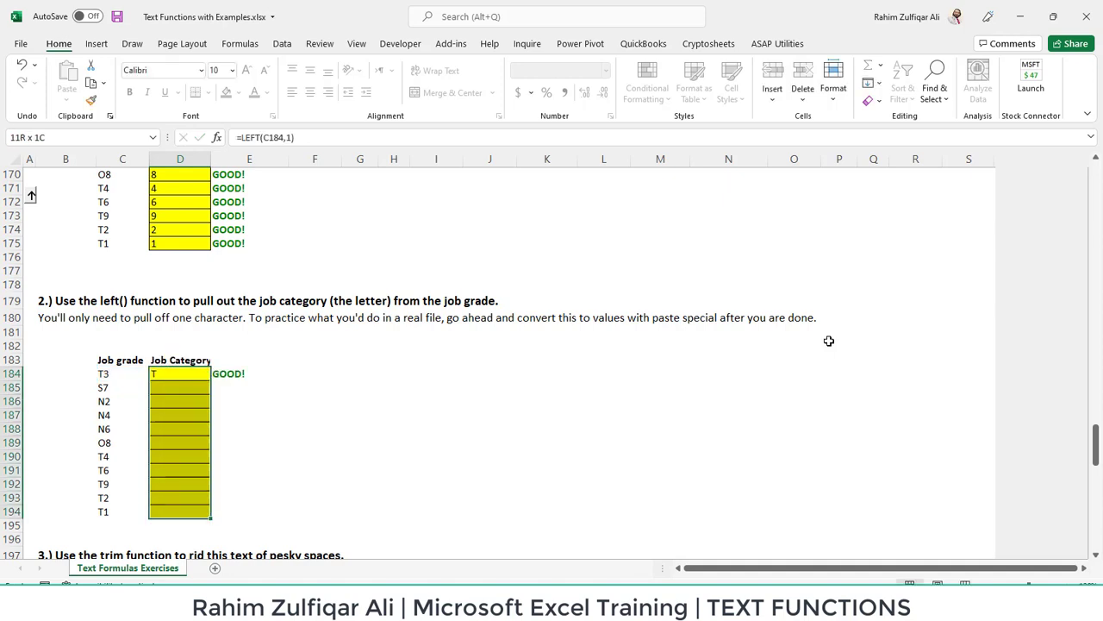
key("ctrl+d")
- Enter the formula =TRIM(C204) in D204 to remove the extra spaces from the first Text ID
key("Down")
key("Down")
key("Down")
key("Down")
key("Down")
key("Down")
key("Down")
key("Down")
key("Down")
key("Down")
key("Down")
key("Down")
key("Down")
key("Down")
key("Down")
key("Down")
key("Down")
key("Down")
key("Down")
key("Down")
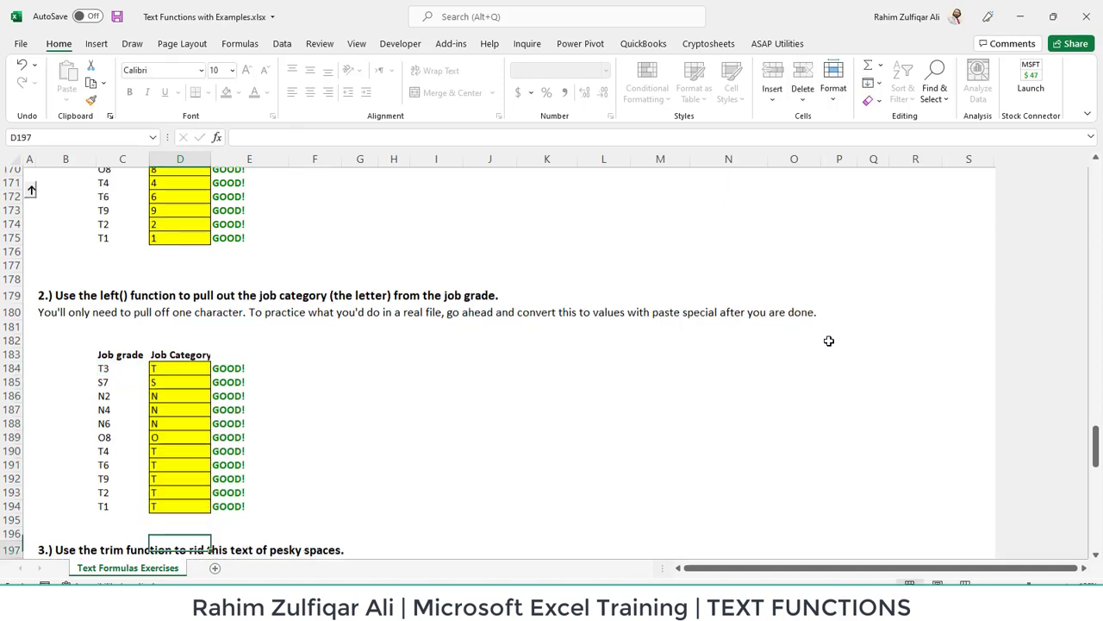
key("Down")
key("Down")
key("Down")
key("Down")
key("Down")
key("Down")
key("Down")
key("Down")
key("Down")
key("Down")
key("Down")
key("Up")
key("Up")
key("Up")
key("Up")
key("Up")
key("Up")
key("Up")
key("Up")
key("Up")
key("Up")
key("Up")
key("Up")
key("Up")
key("Up")
key("Up")
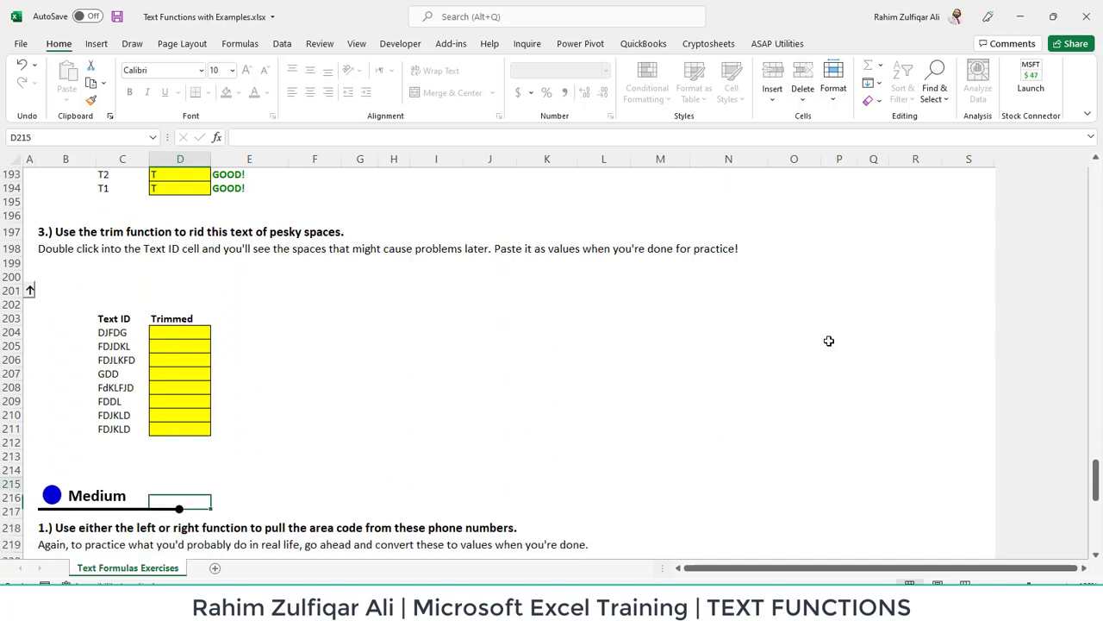
key("Down")
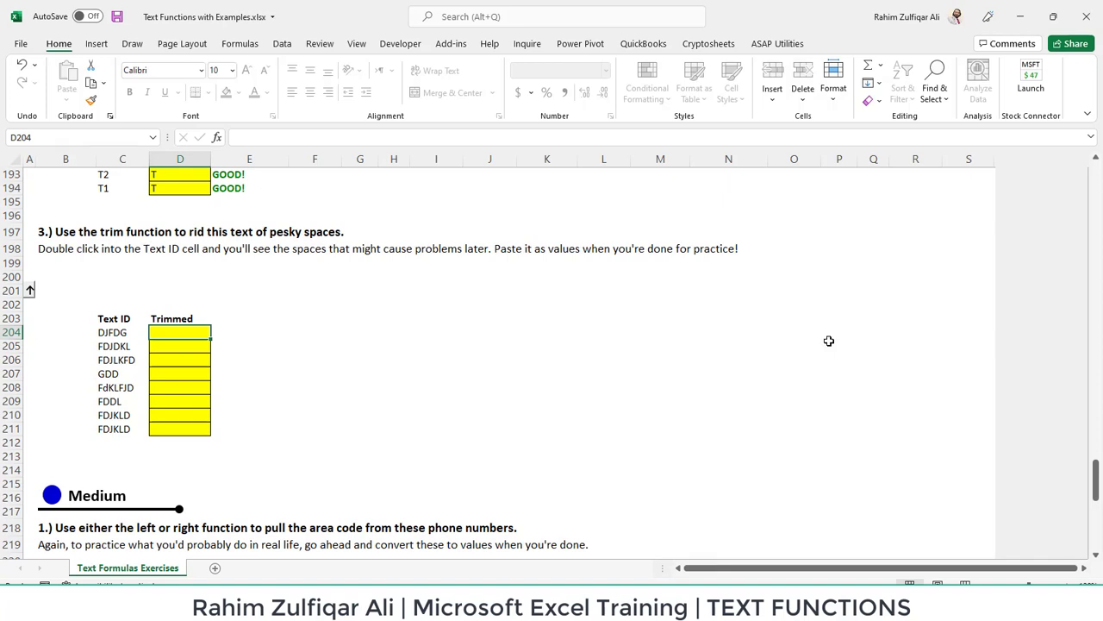
type("=tri")
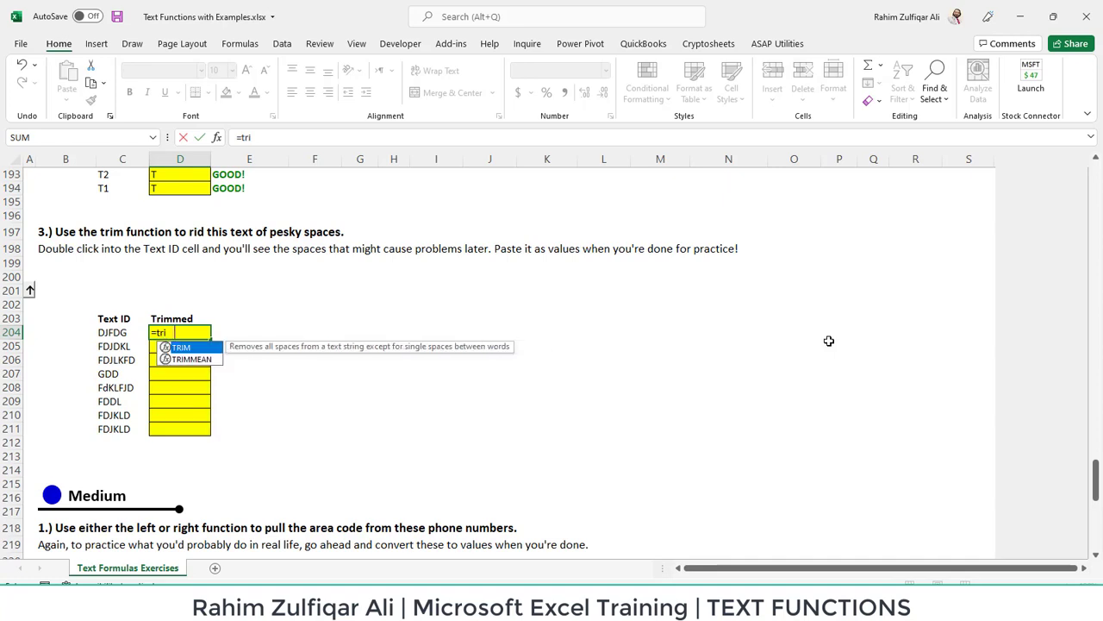
key("Tab")
key("Left")
key("ctrl+Return")
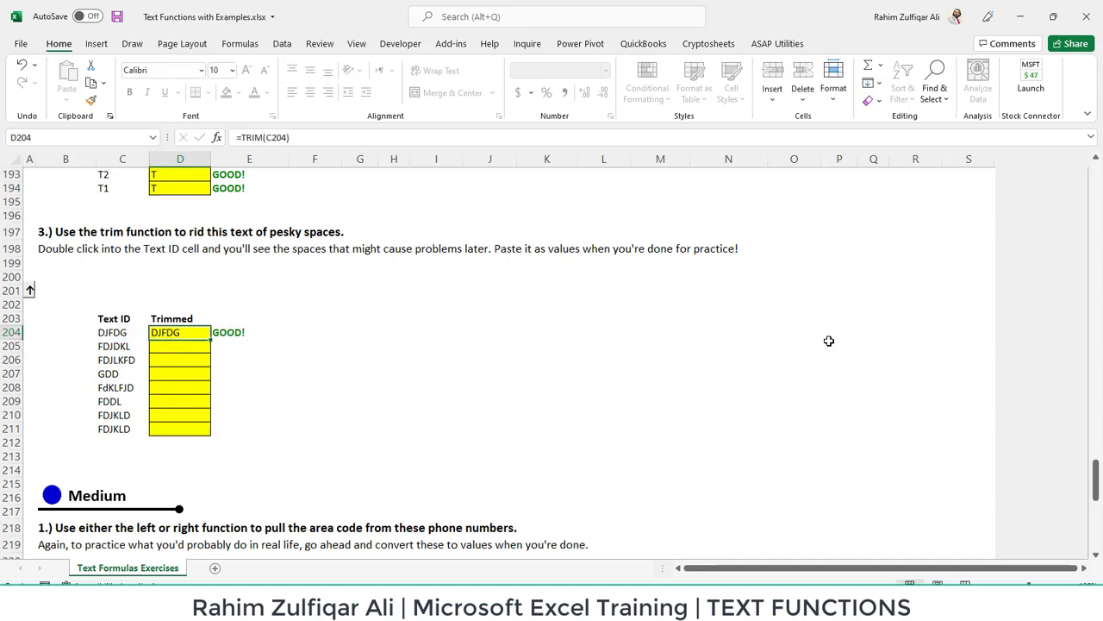
- Fill the TRIM formula from D204 down through D211
key("shift+Down")
key("shift+Down")
key("shift+Down")
key("shift+Down")
key("shift+Down")
key("shift+Down")
key("shift+Down")
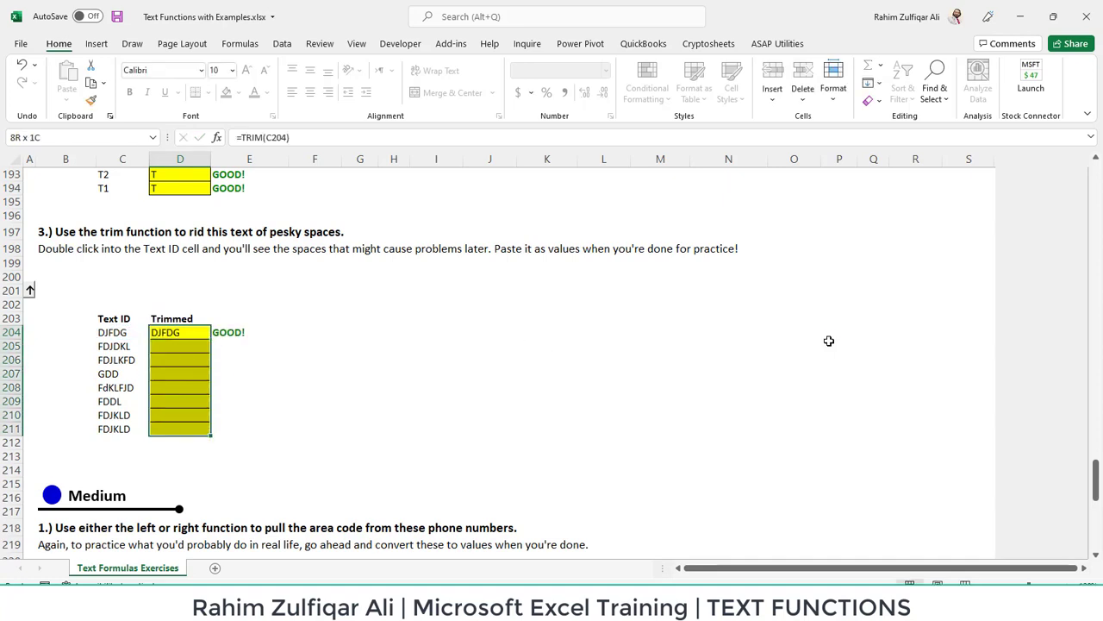
key("ctrl+d")
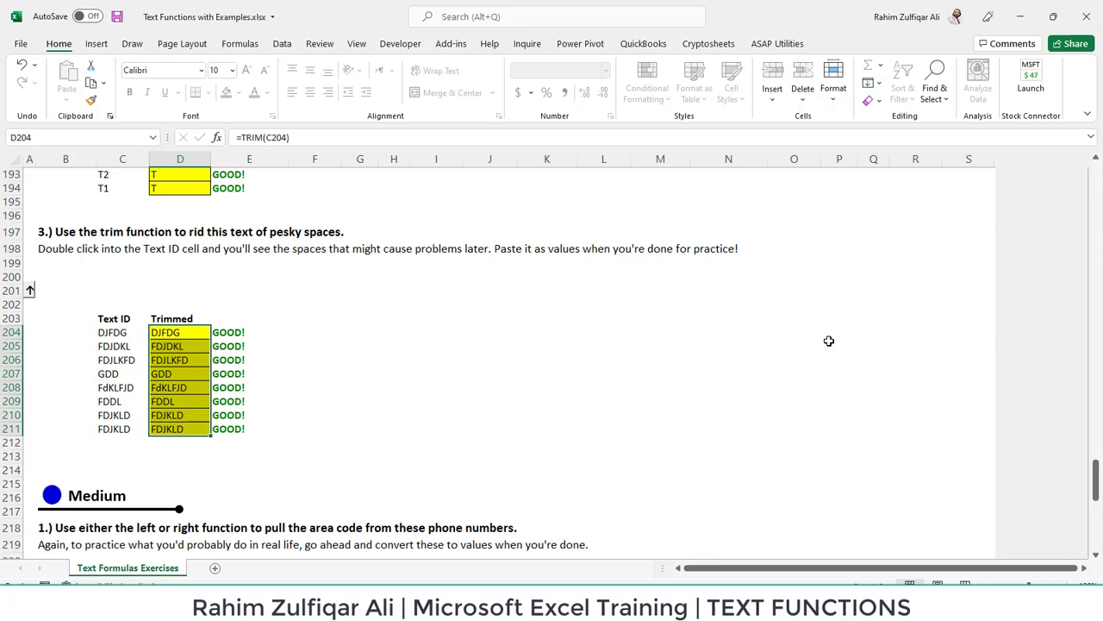
- Enter the formula =LEFT(C223,3) in E223 to extract the area code from the first phone number in the Medium exercise
key("Down")
key("Down")
key("Down")
key("Down")
key("Down")
key("Down")
key("Down")
key("Down")
key("Down")
key("Down")
key("Down")
key("Down")
key("Down")
key("Down")
key("Down")
key("Down")
key("Down")
key("Down")
key("Down")
key("Down")
key("Down")
key("Down")
key("Down")
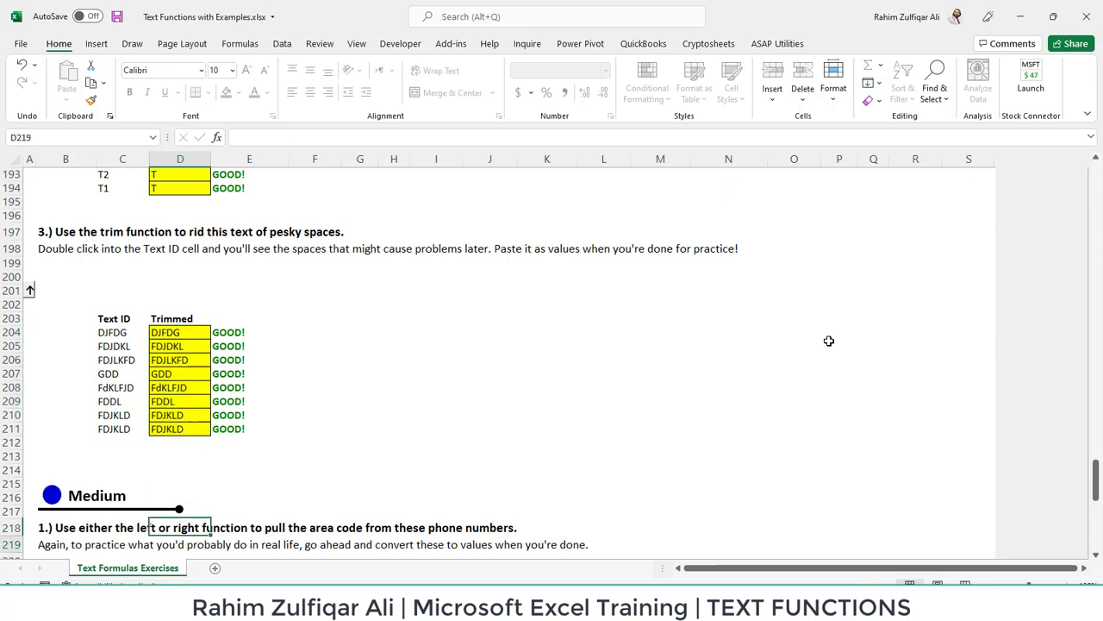
key("Right")
key("Up")
key("Up")
key("Up")
key("Up")
key("Up")
key("Up")
key("Up")
key("Up")
key("Up")
key("Up")
key("Up")
key("Up")
key("Up")
key("Up")
key("Up")
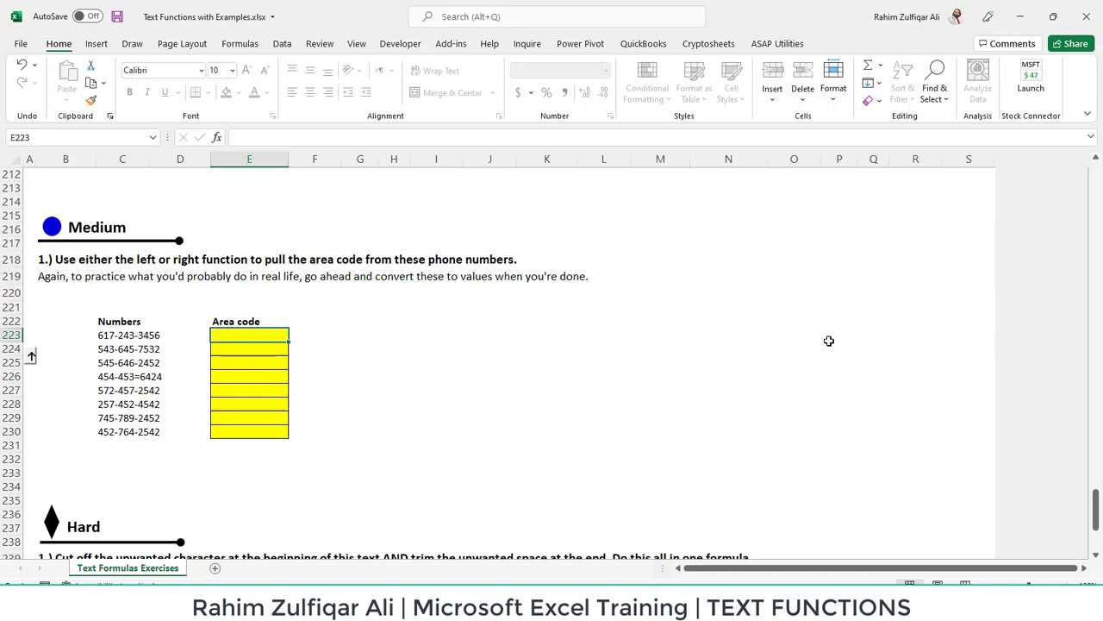
type("=")
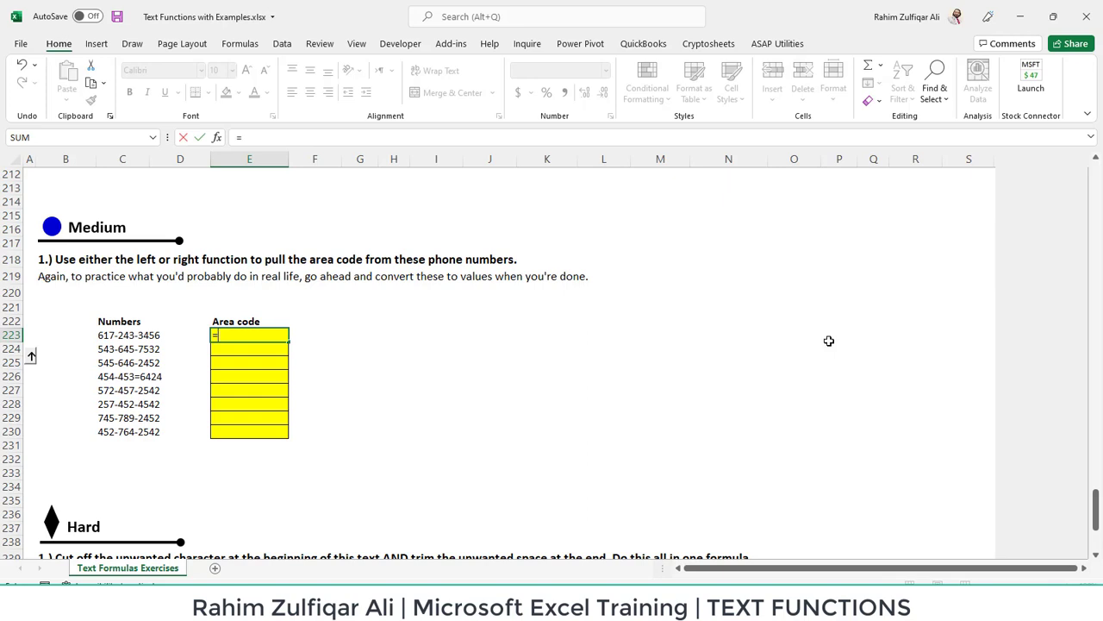
type("LEFT(")
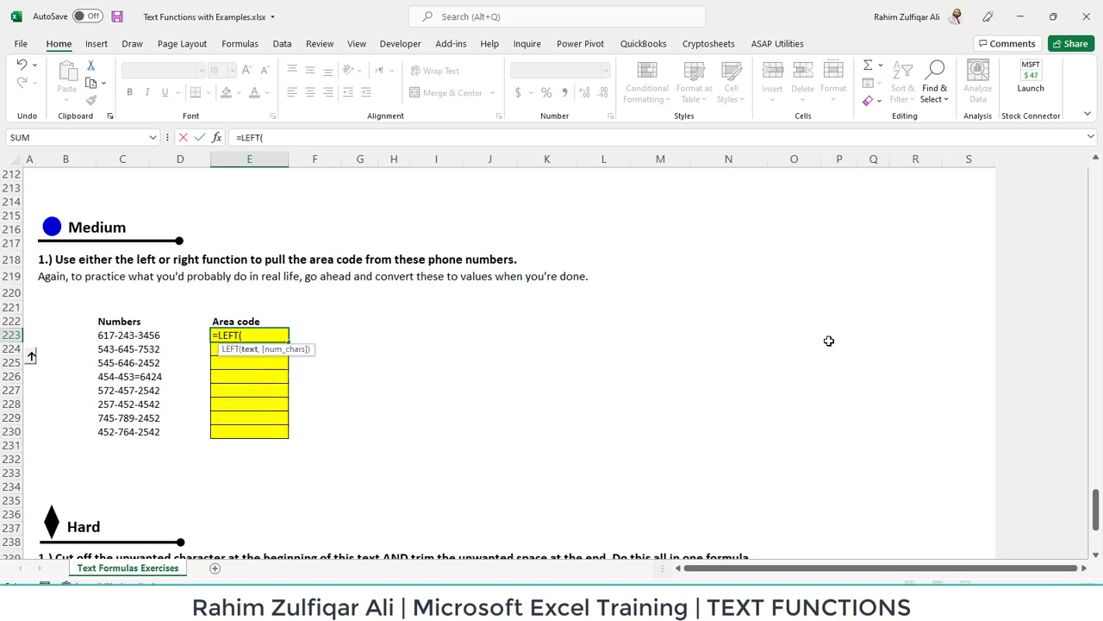
key("Left")
key("Left")
type(",3")
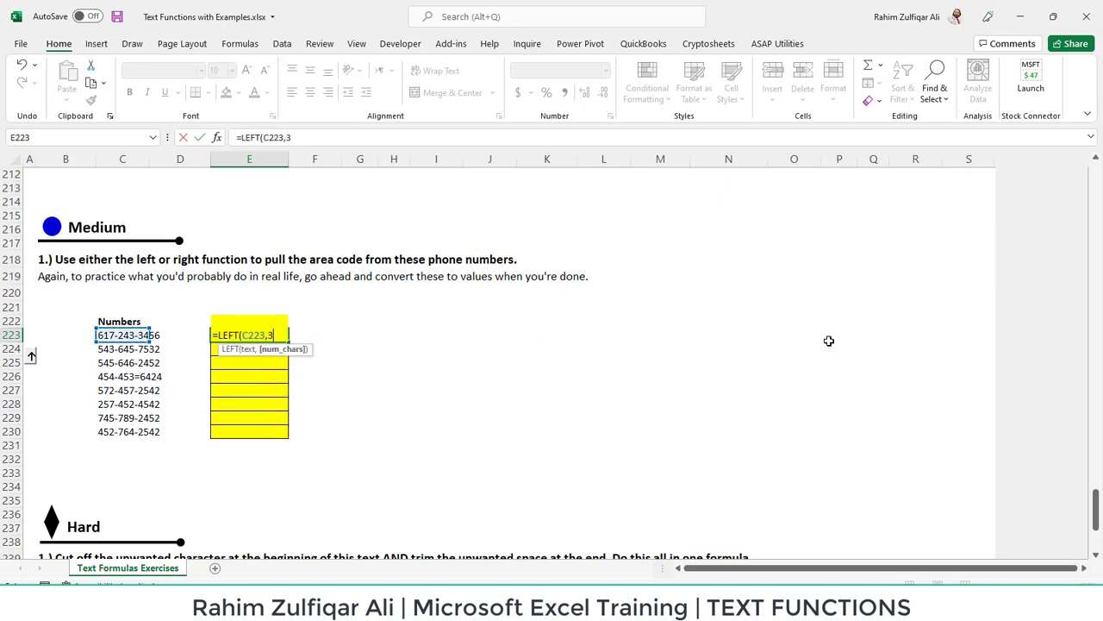
type(")")
key("ctrl+Return")
- Fill the area code formula from E223 down through E230
key("shift+Down")
key("shift+Down")
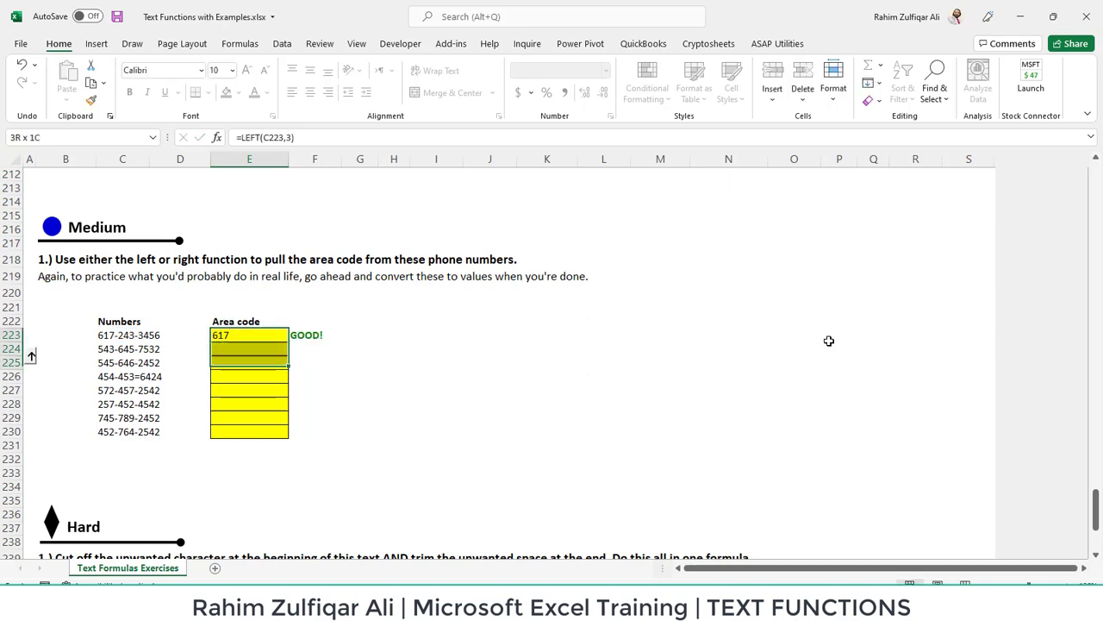
key("shift+Down")
key("shift+Down")
key("shift+Down")
key("shift+Down")
key("shift+Down")
key("ctrl+d")
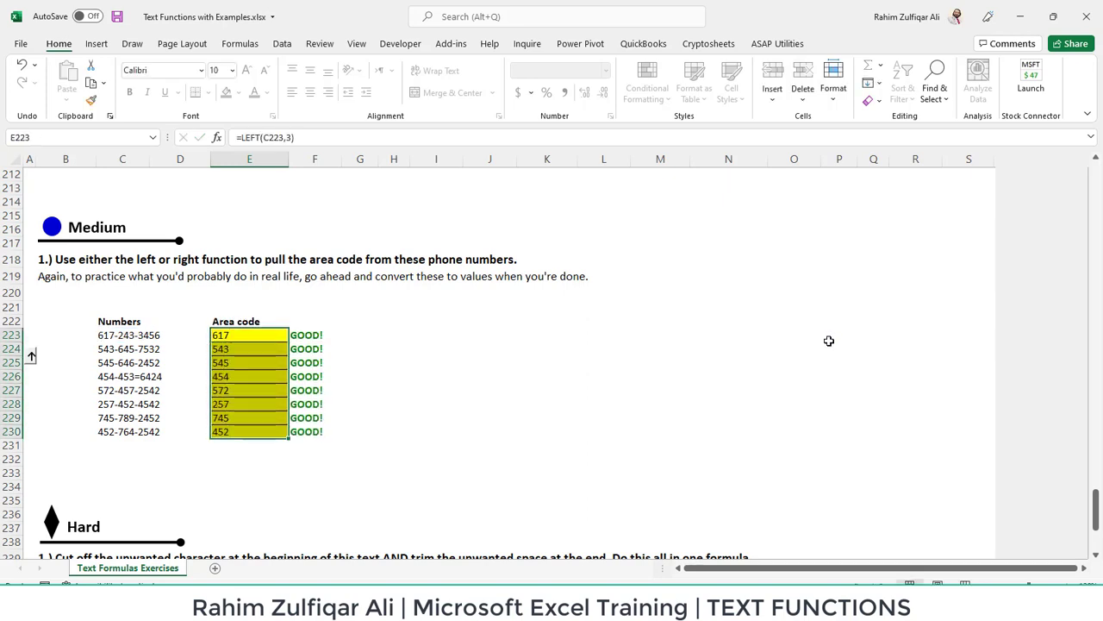
- Enter the formula =RIGHT(TRIM(C244),7) in D244 to clean the first text entry of the Hard exercise
key("Down")
key("Down")
key("Down")
key("Down")
key("Down")
key("Down")
key("Down")
key("Down")
key("Down")
key("Down")
key("Down")
key("Down")
key("Down")
key("Down")
key("Down")
key("Down")
key("Down")
key("Down")
key("Down")
key("Down")
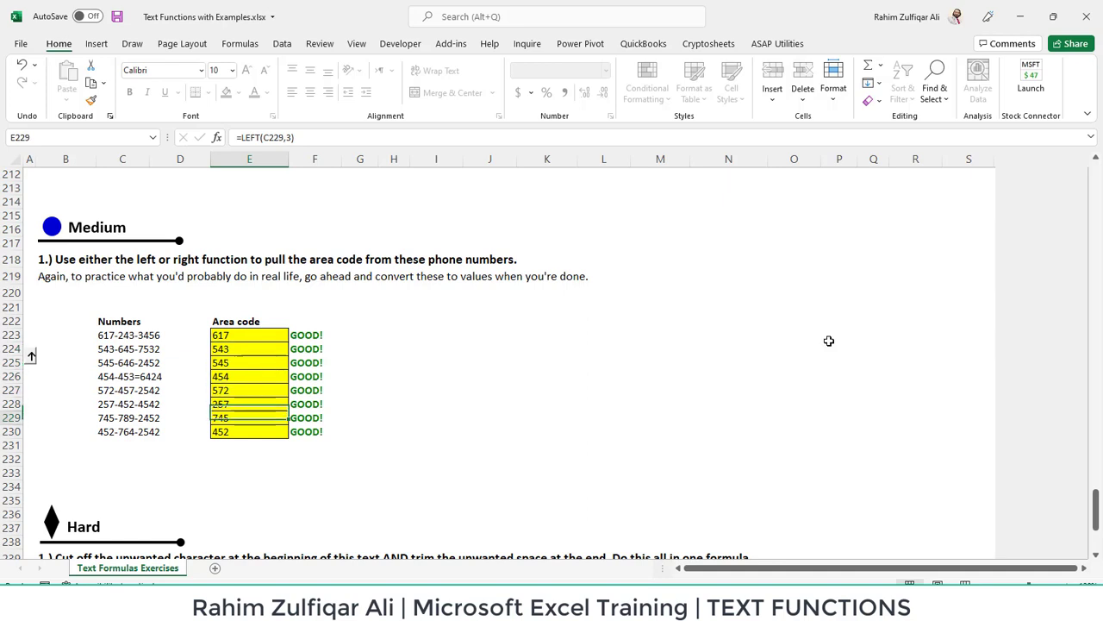
key("Left")
key("Up")
key("Up")
key("Up")
key("Up")
key("Up")
key("Up")
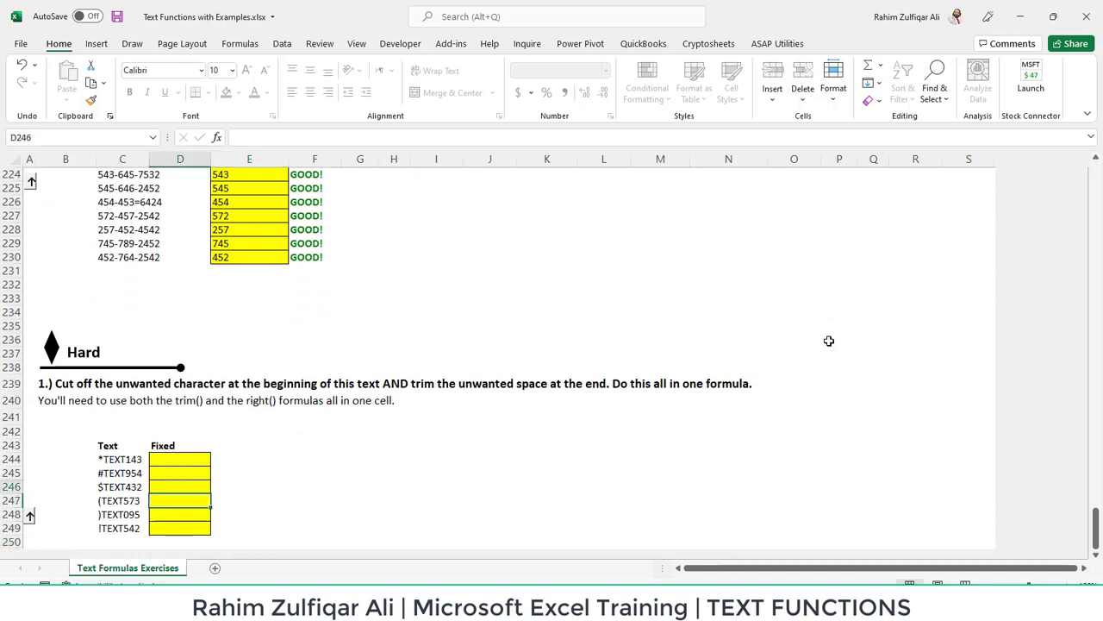
key("Left")
key("Right")
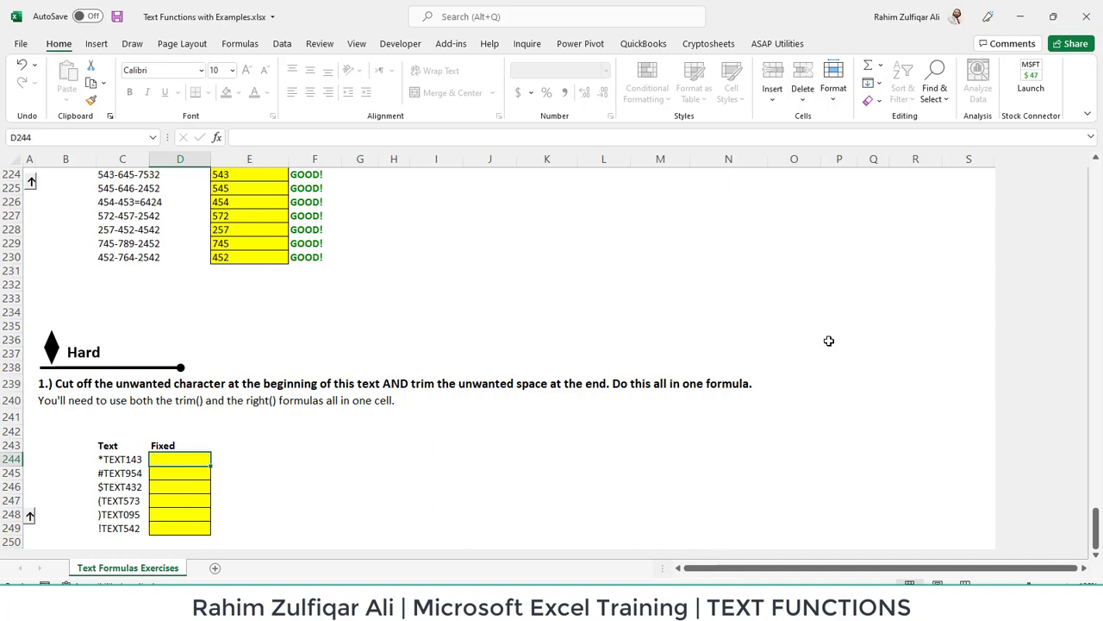
key("Left")
key("ctrl+shift+Down")
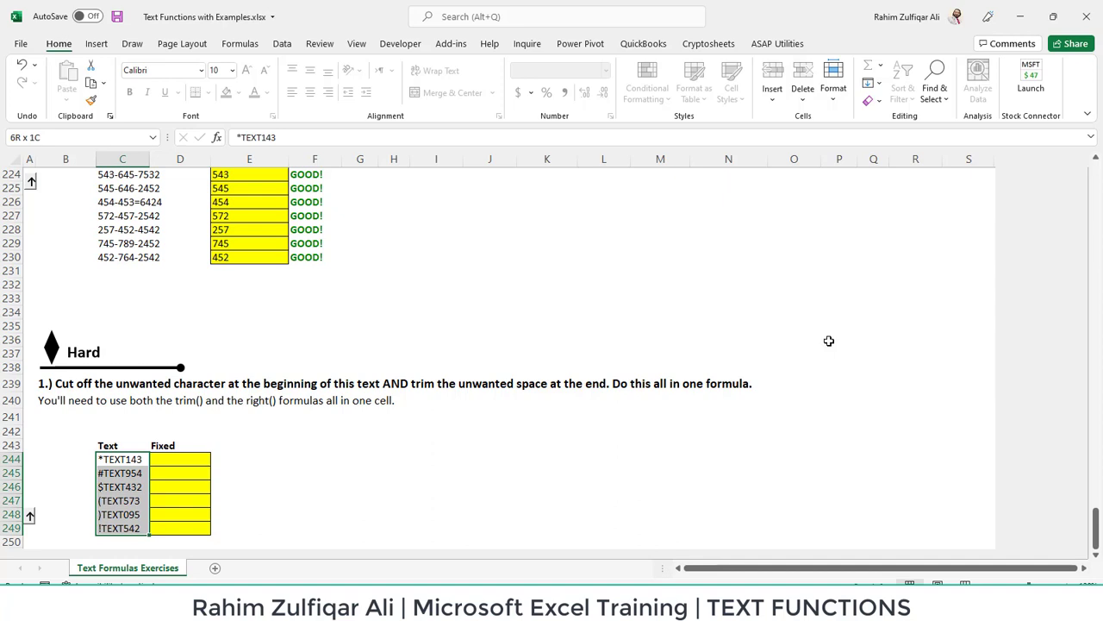
key("Right")
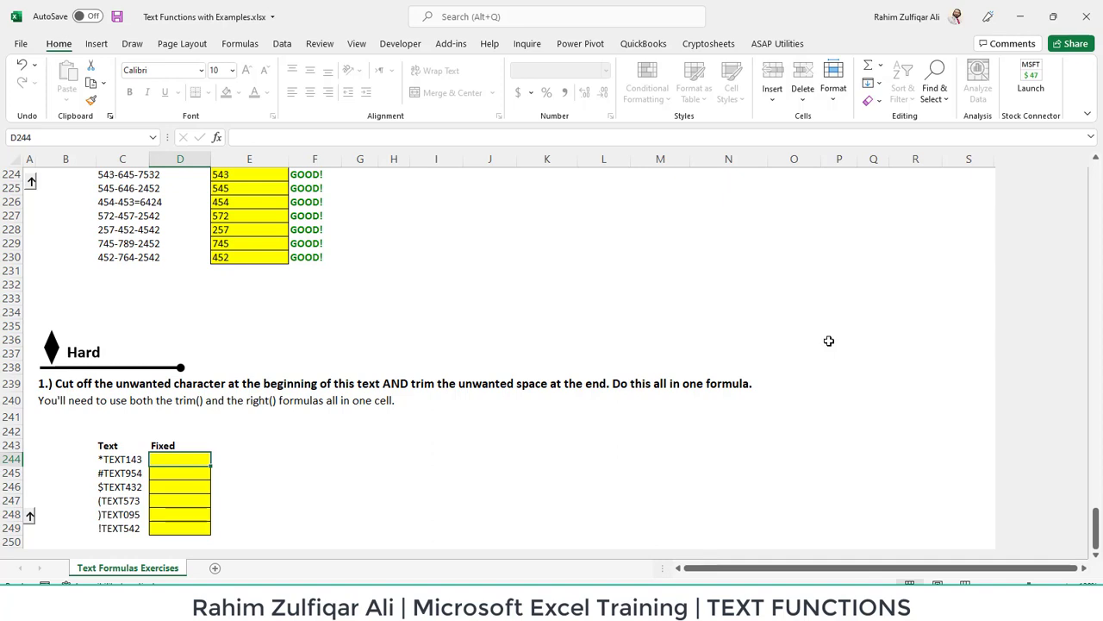
type("=right")
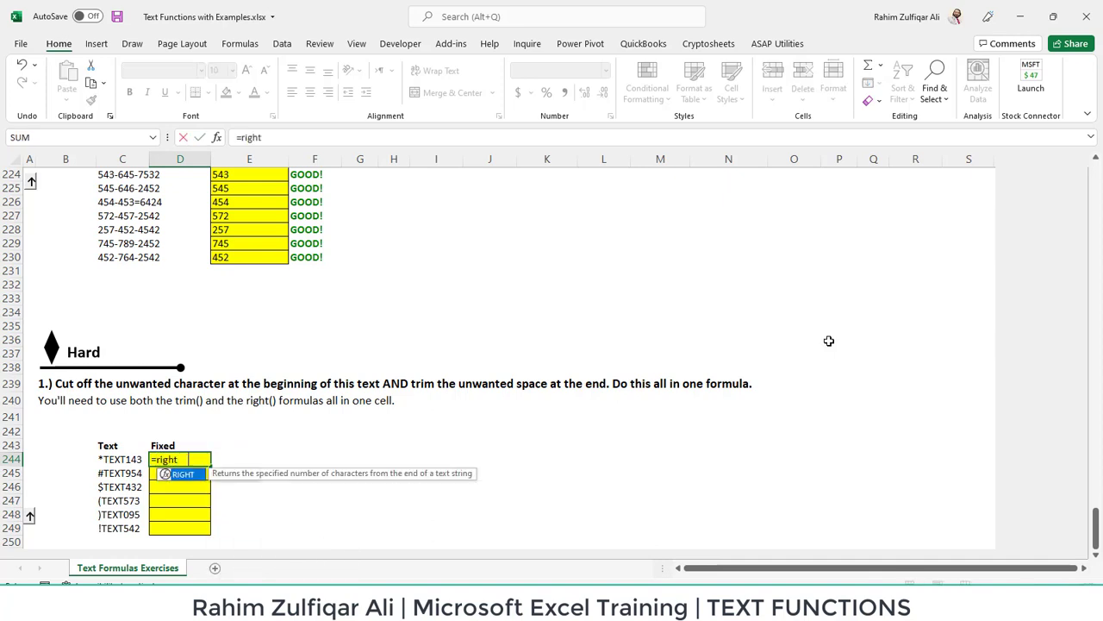
key("Tab")
type("trim")
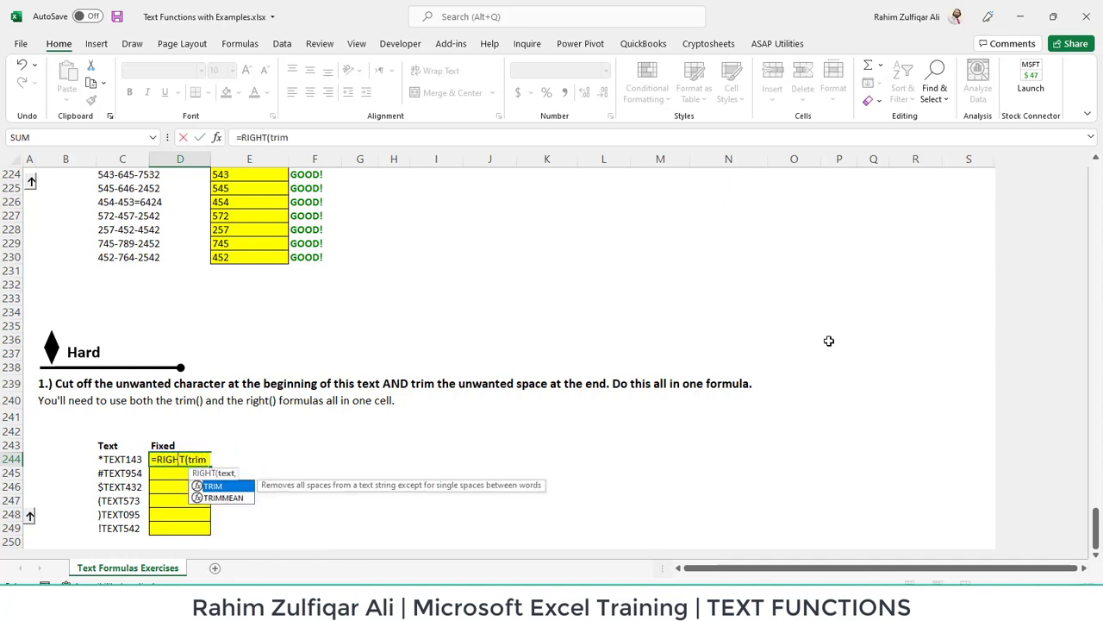
key("Tab")
key("Left")
type(")")
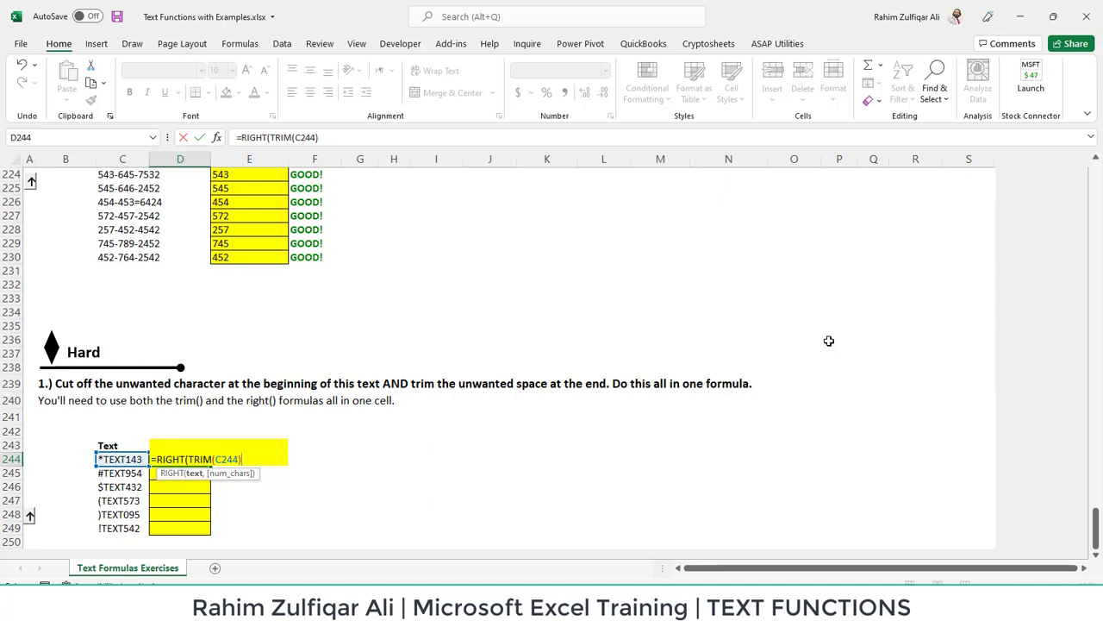
type(",7)")
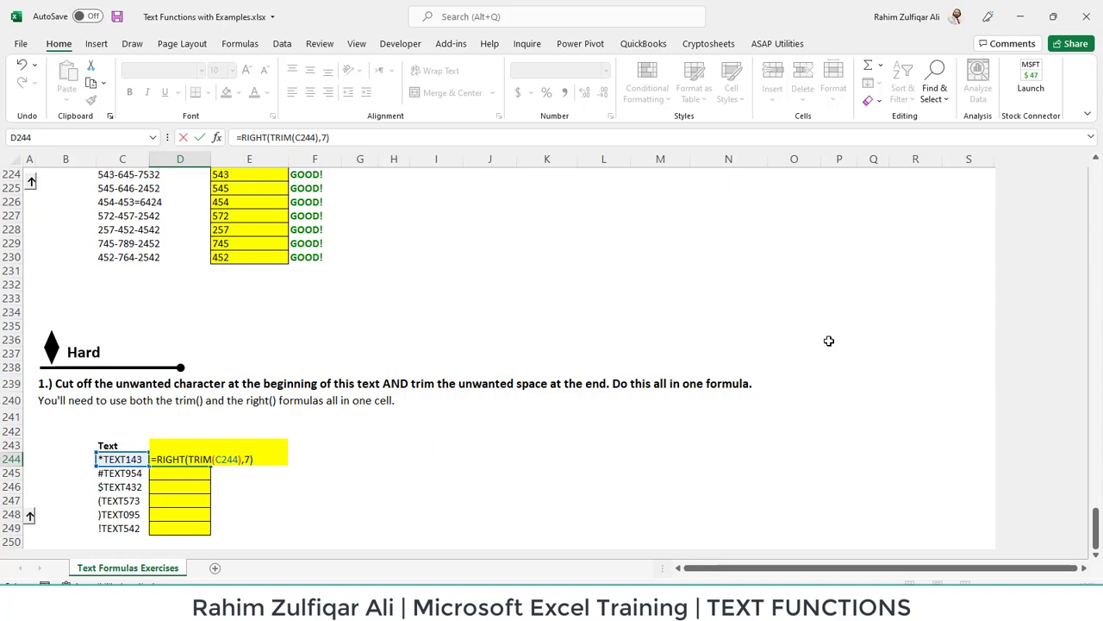
key("ctrl+Return")
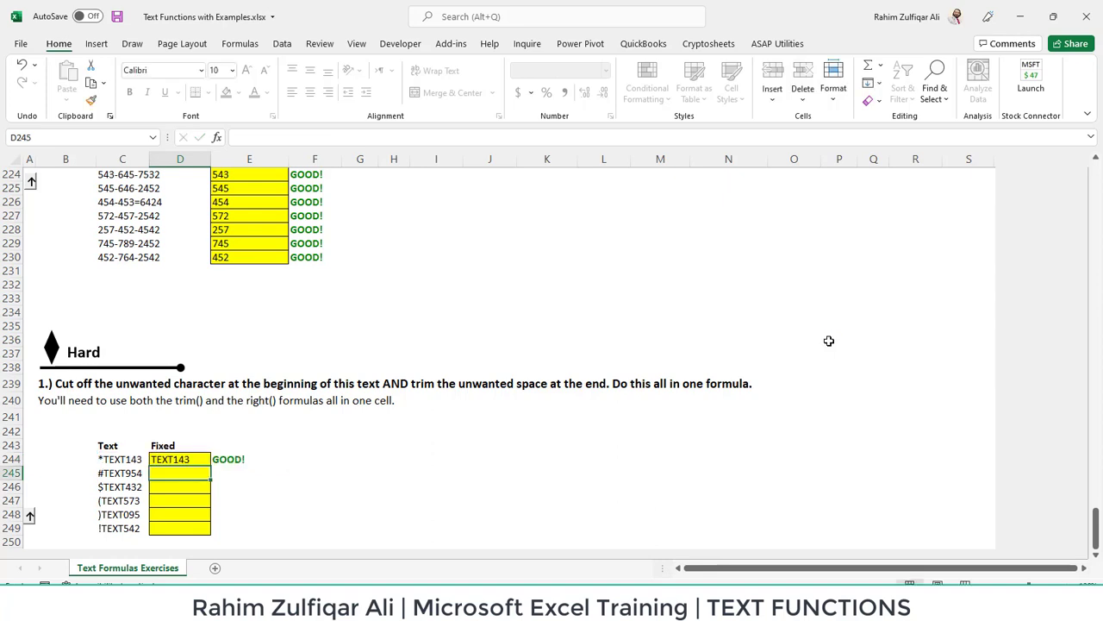
- Fill the combined RIGHT and TRIM formula from D244 down through D249
key("shift+Down")
key("shift+Down")
key("shift+Down")
key("shift+Down")
key("shift+Down")
key("ctrl+d")
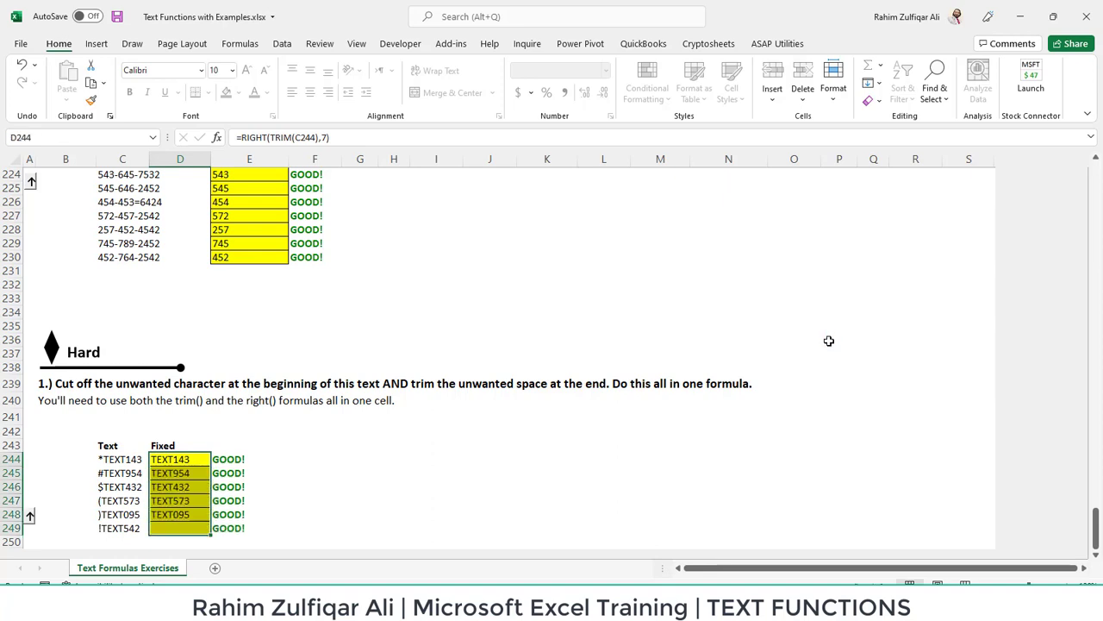
- Reduce the selection to D244 and return to cell A1 at the start of the worksheet
key("shift+Up")
key("shift+Up")
key("shift+Up")
key("shift+Up")
key("shift+Up")
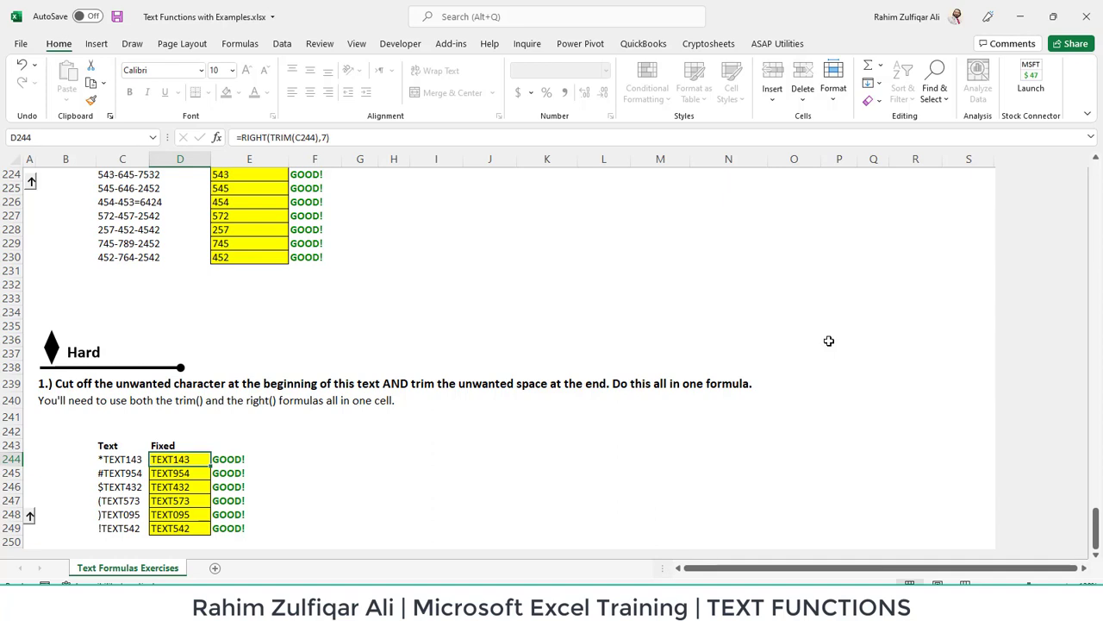
key("ctrl+Home")
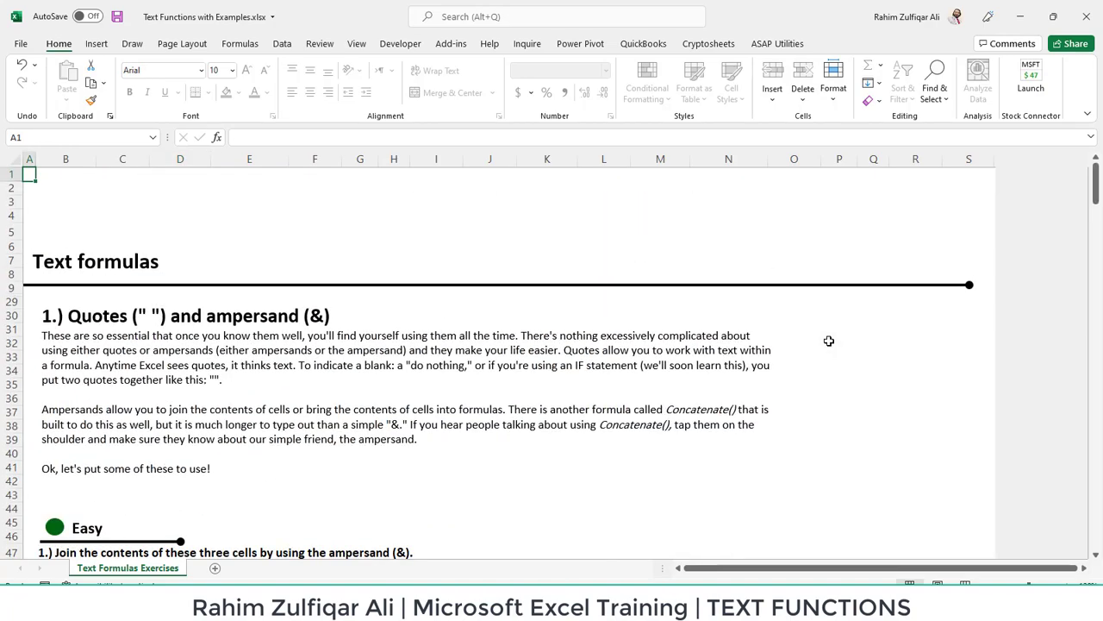